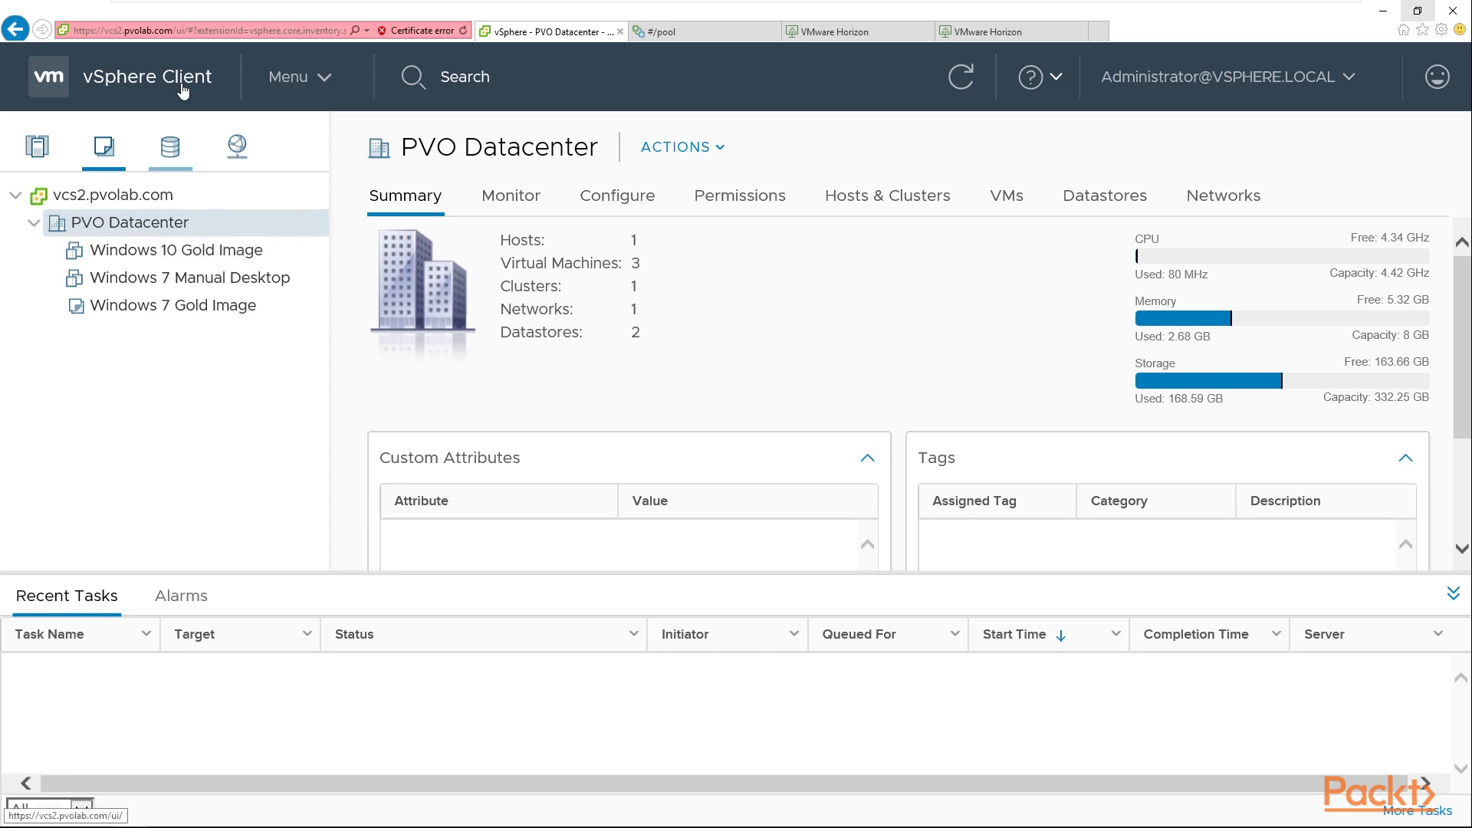
Take a snapshot of the Windows 10 Gold Image VM named "Windows 10 Gold Image Snapshot" with the description "Parent Image"
{"action": "left_click", "coordinate": [201, 258]}
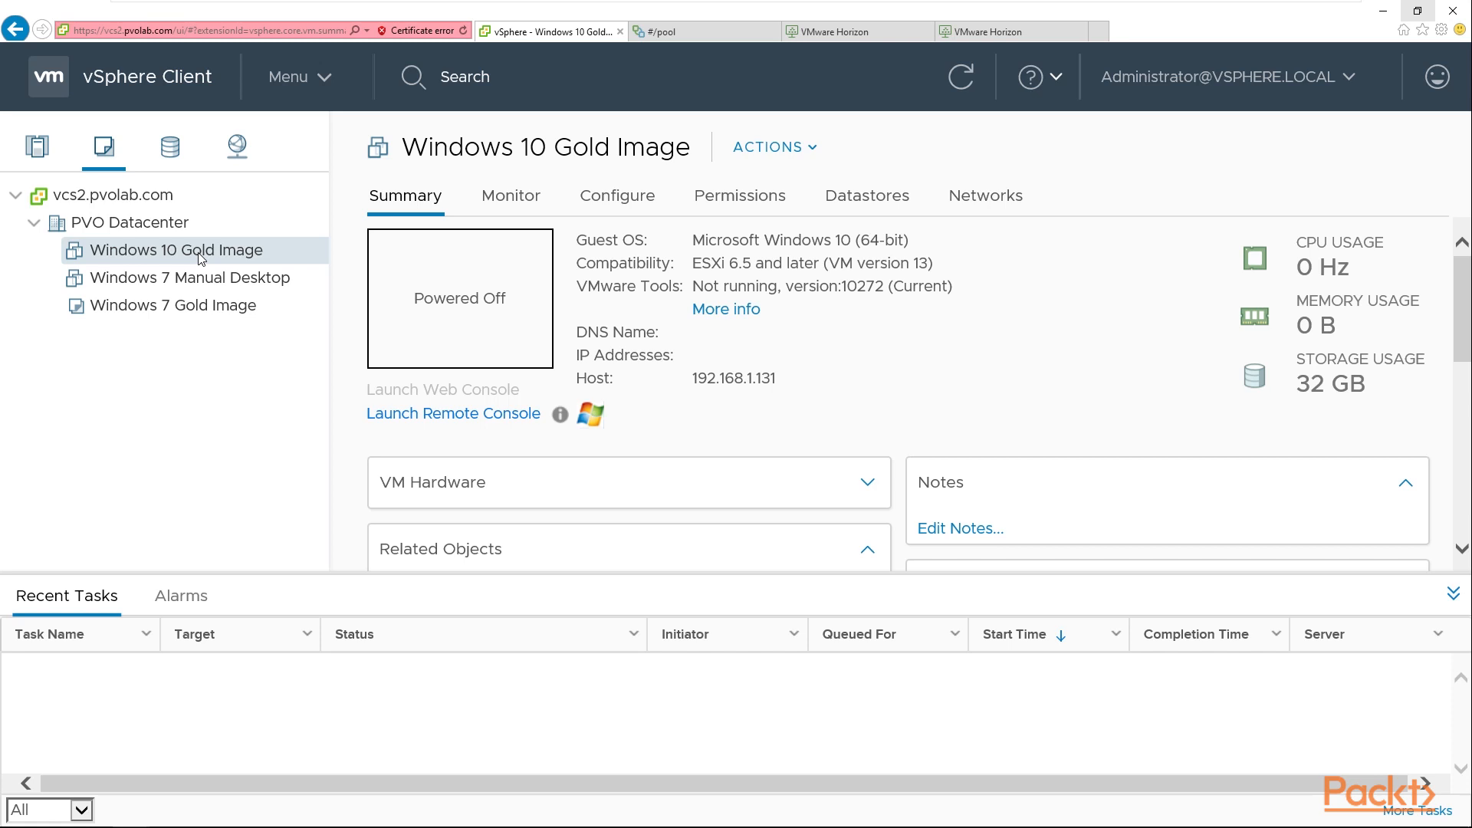
{"action": "right_click", "coordinate": [200, 258]}
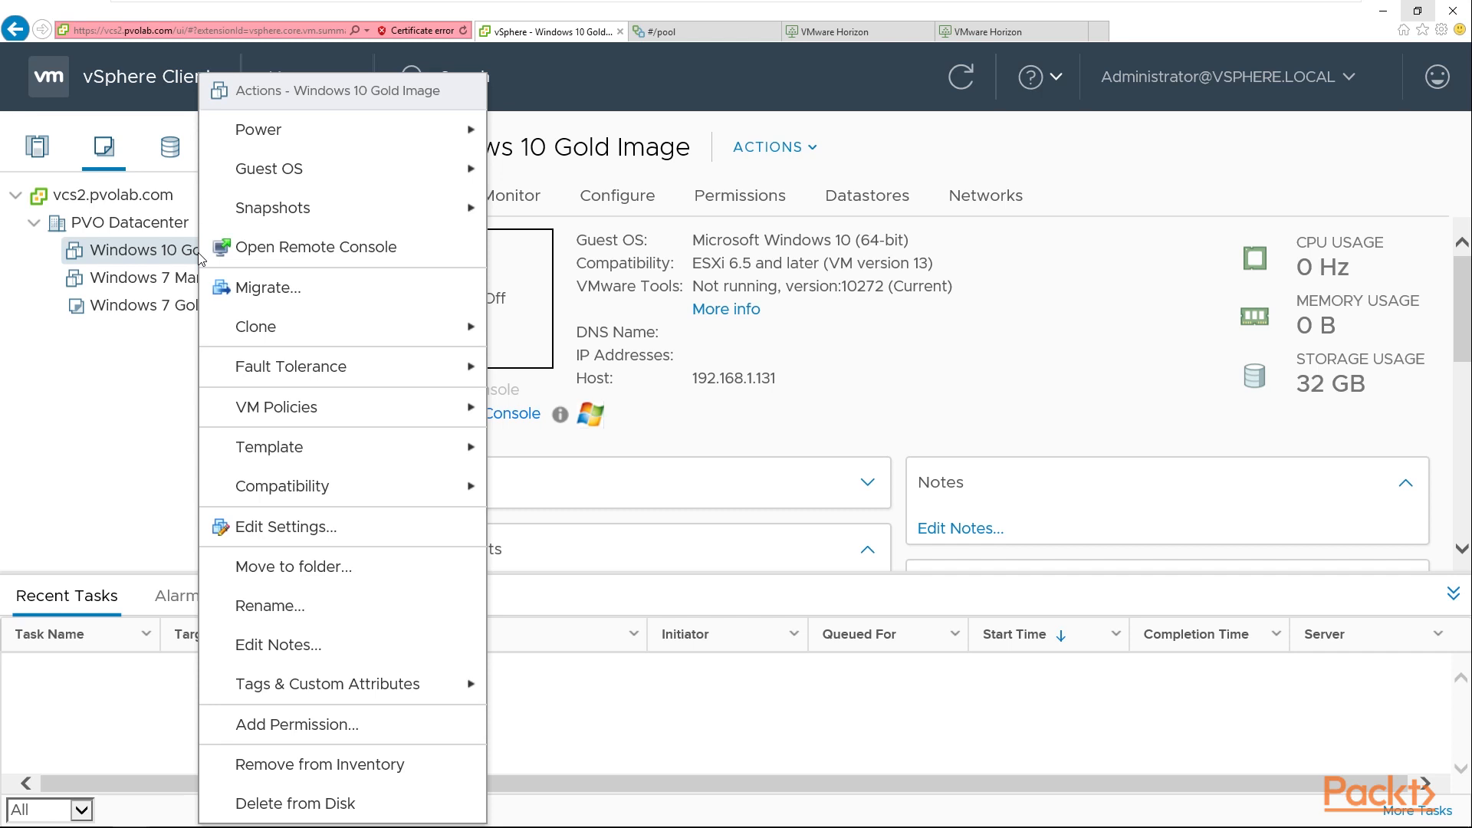
{"action": "mouse_move", "coordinate": [398, 223]}
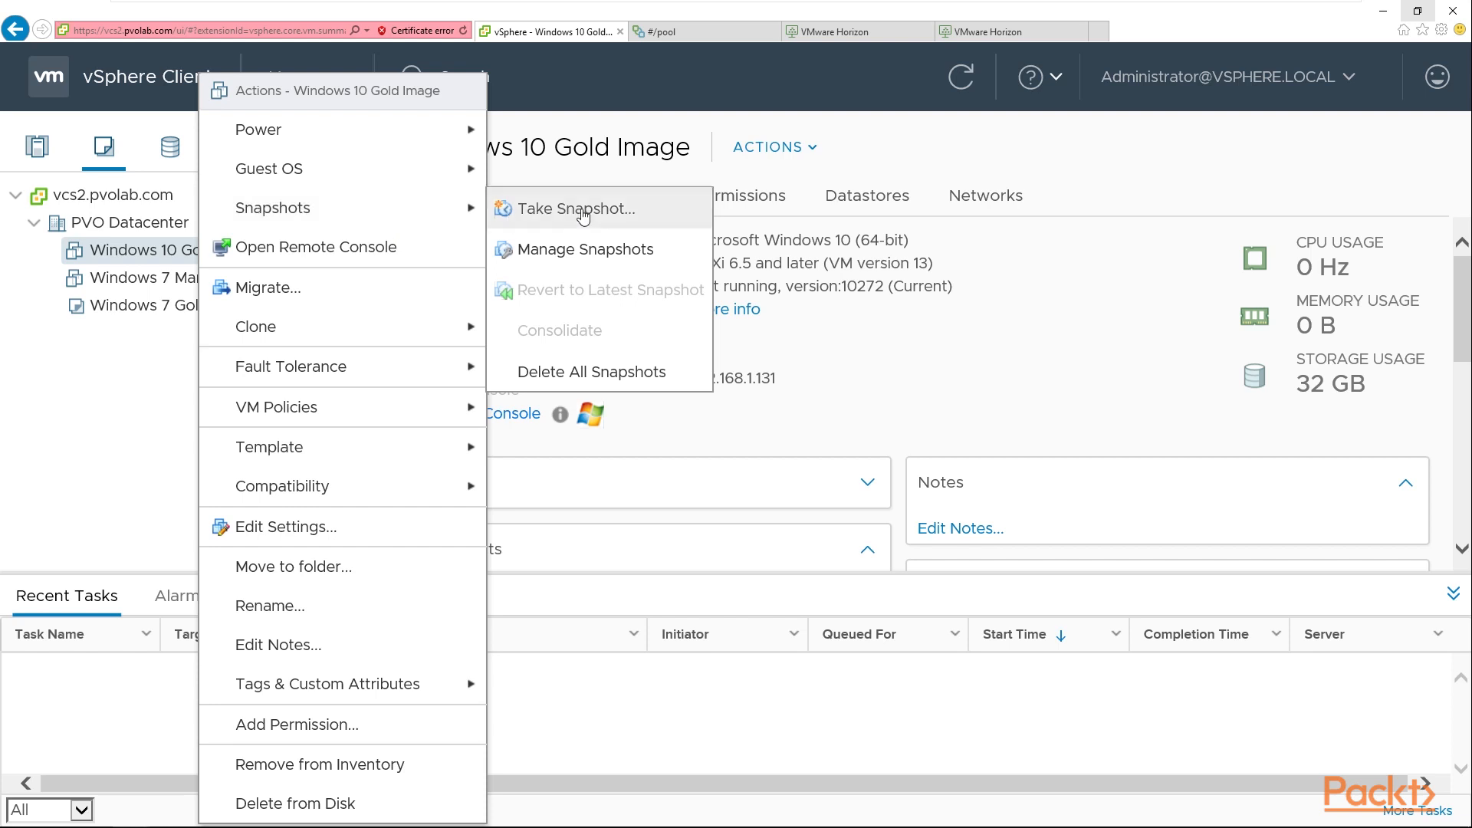
{"action": "left_click", "coordinate": [583, 215]}
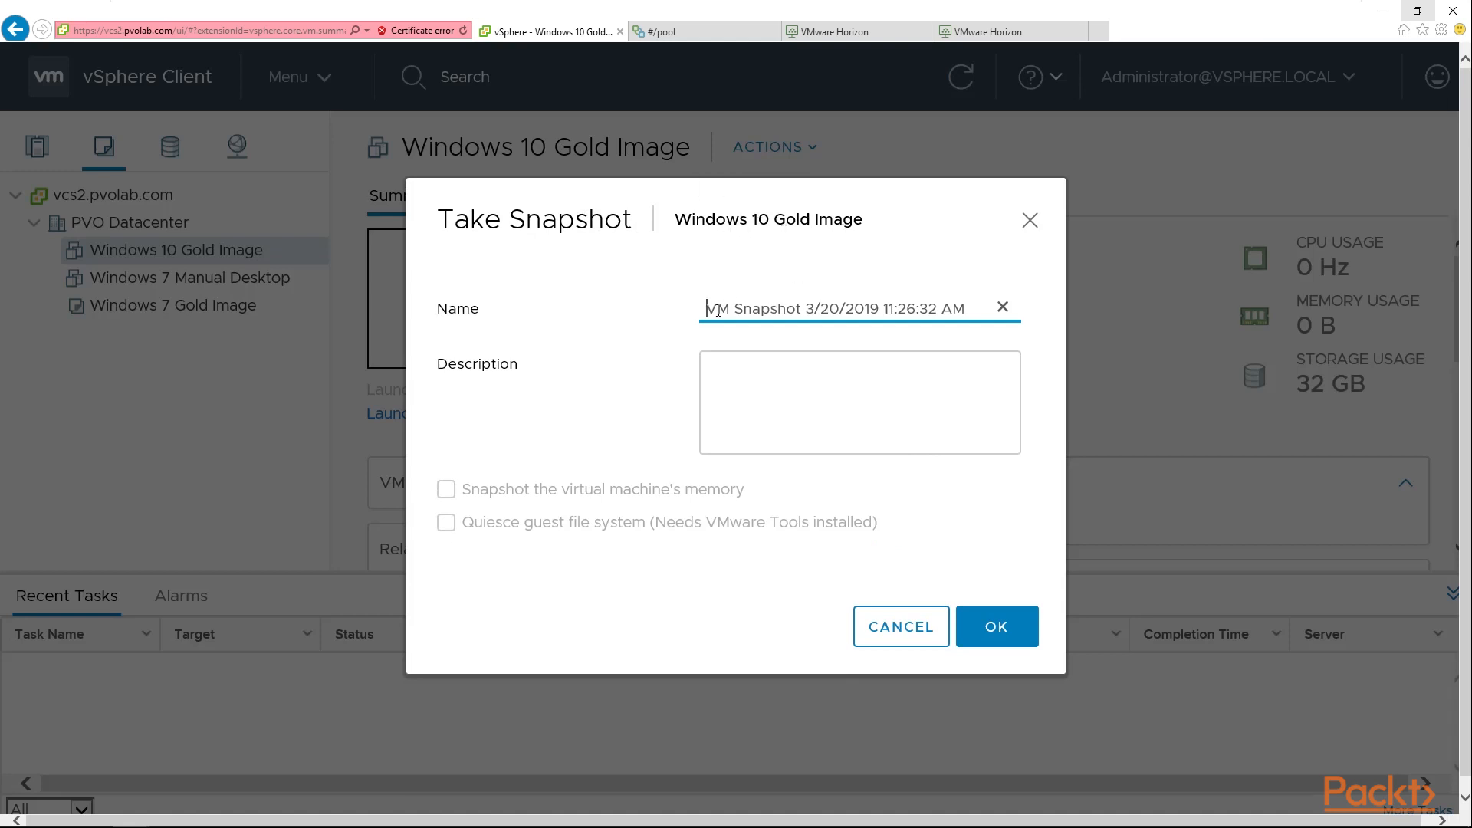
{"action": "left_click_drag", "start_coordinate": [709, 309], "coordinate": [1003, 314]}
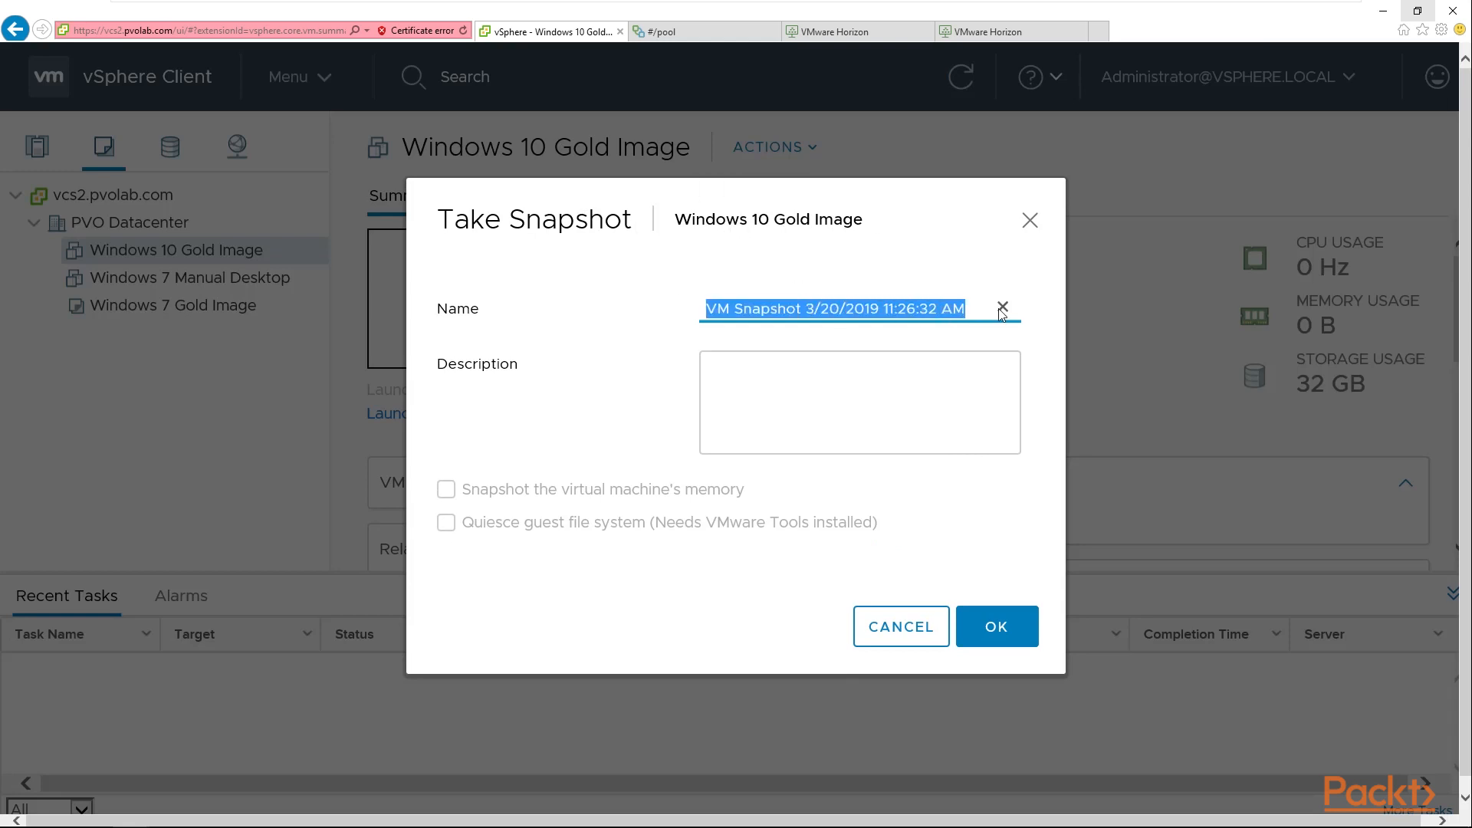
{"action": "type", "text": "Windows 1"}
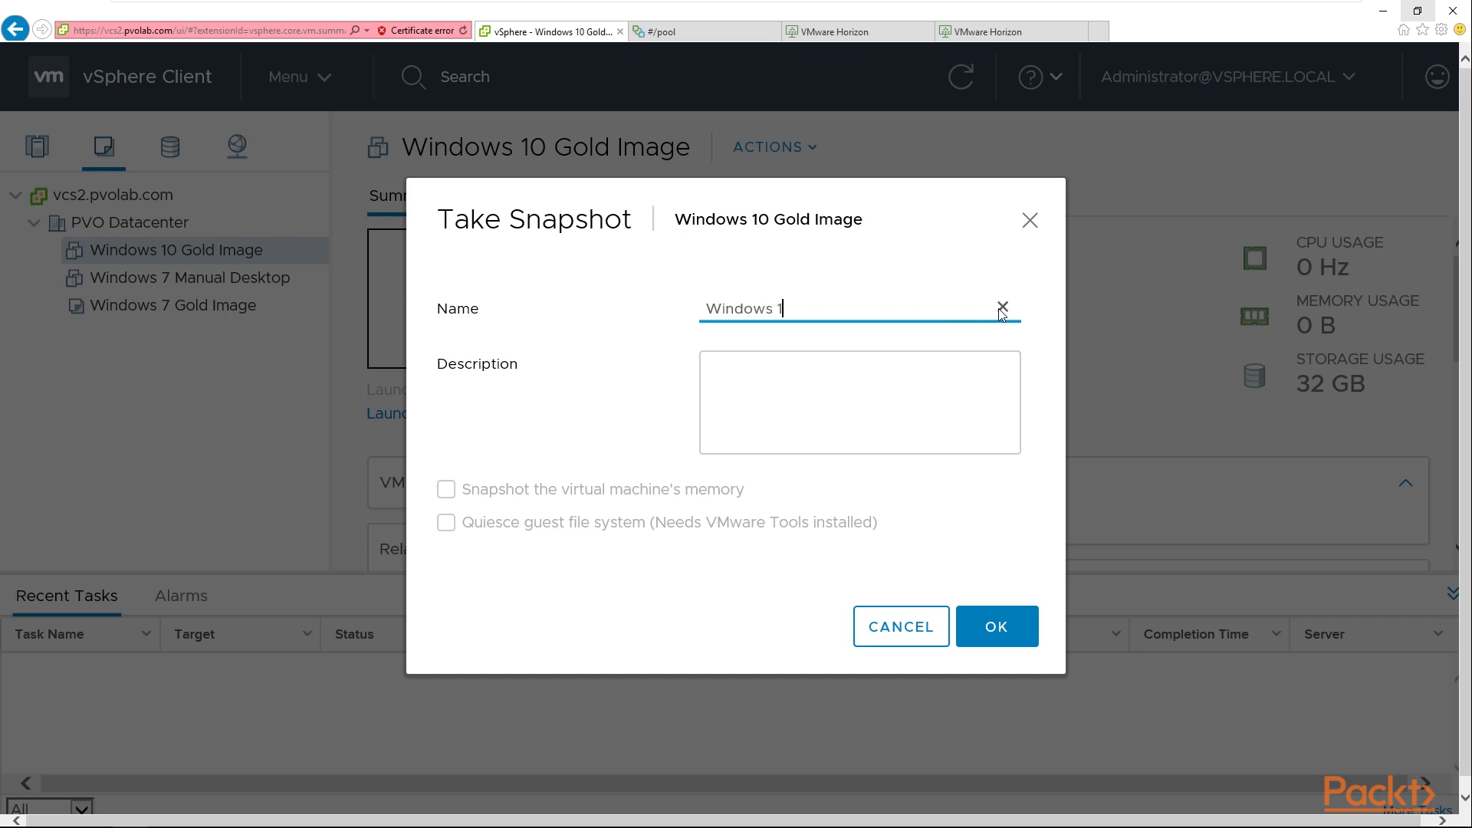
{"action": "type", "text": "0 Gold Image Snapshot"}
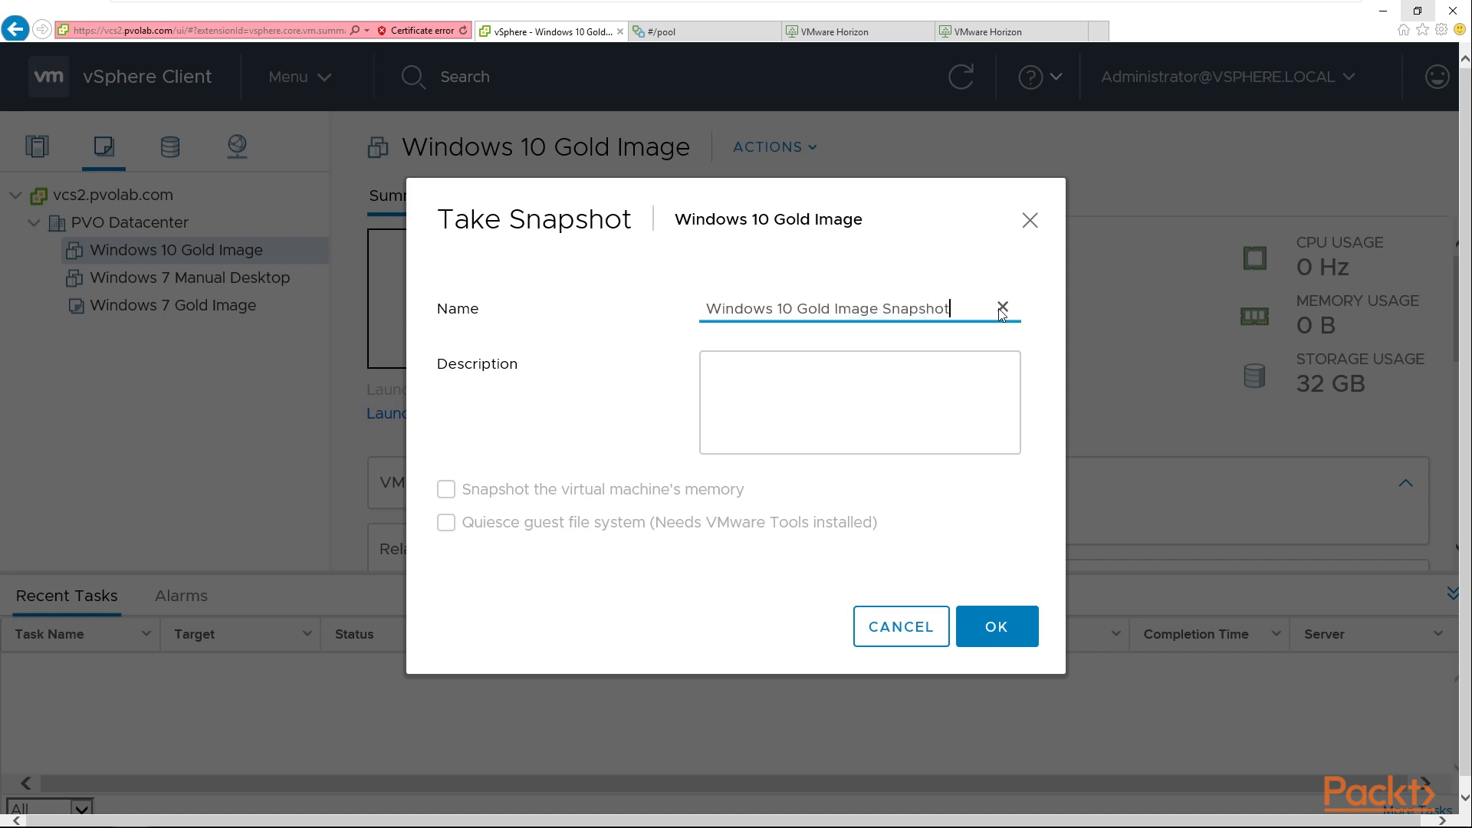
{"action": "left_click", "coordinate": [932, 388]}
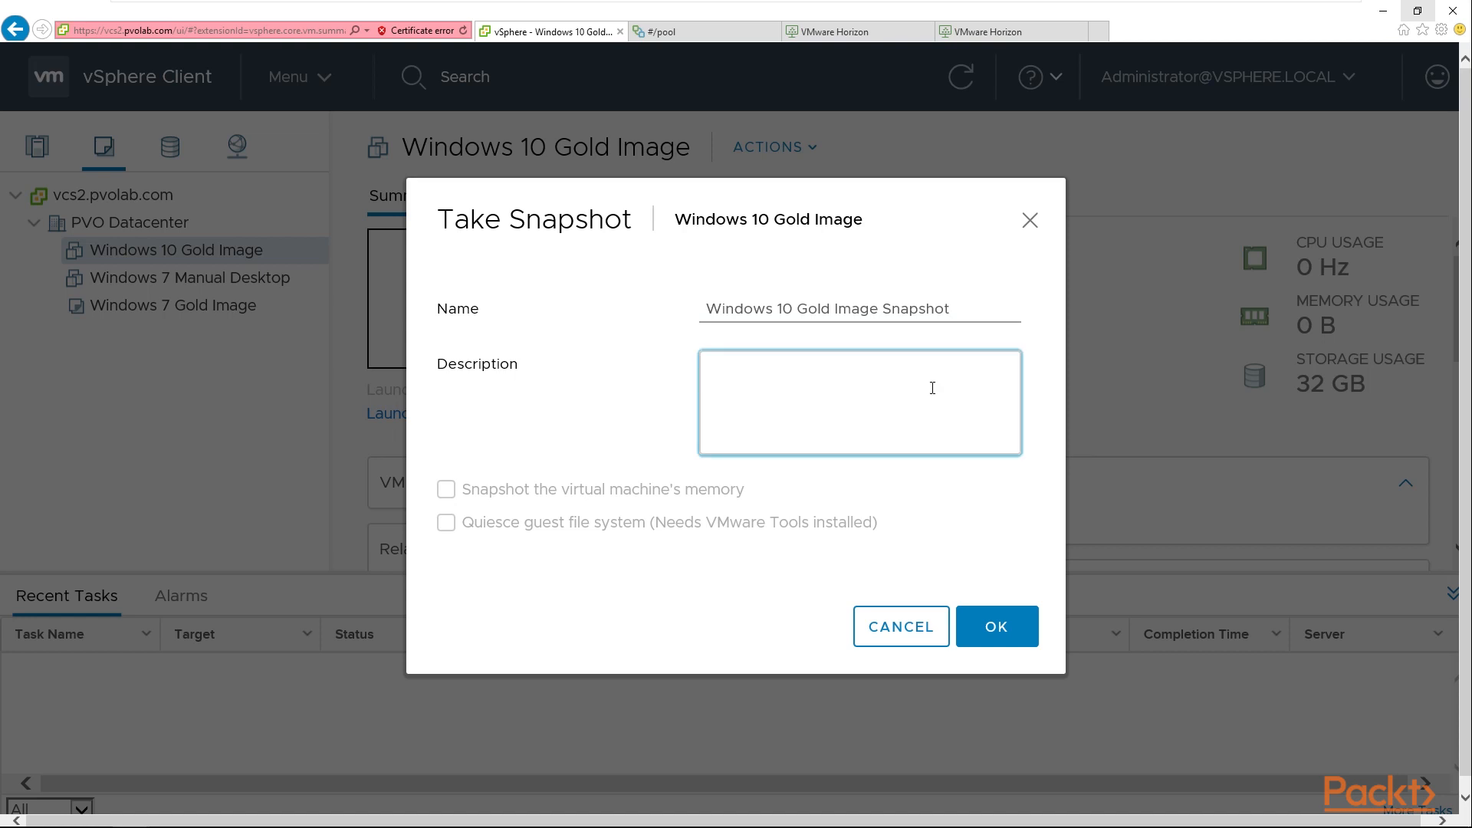
{"action": "type", "text": "Parent Image"}
{"action": "left_click", "coordinate": [997, 628]}
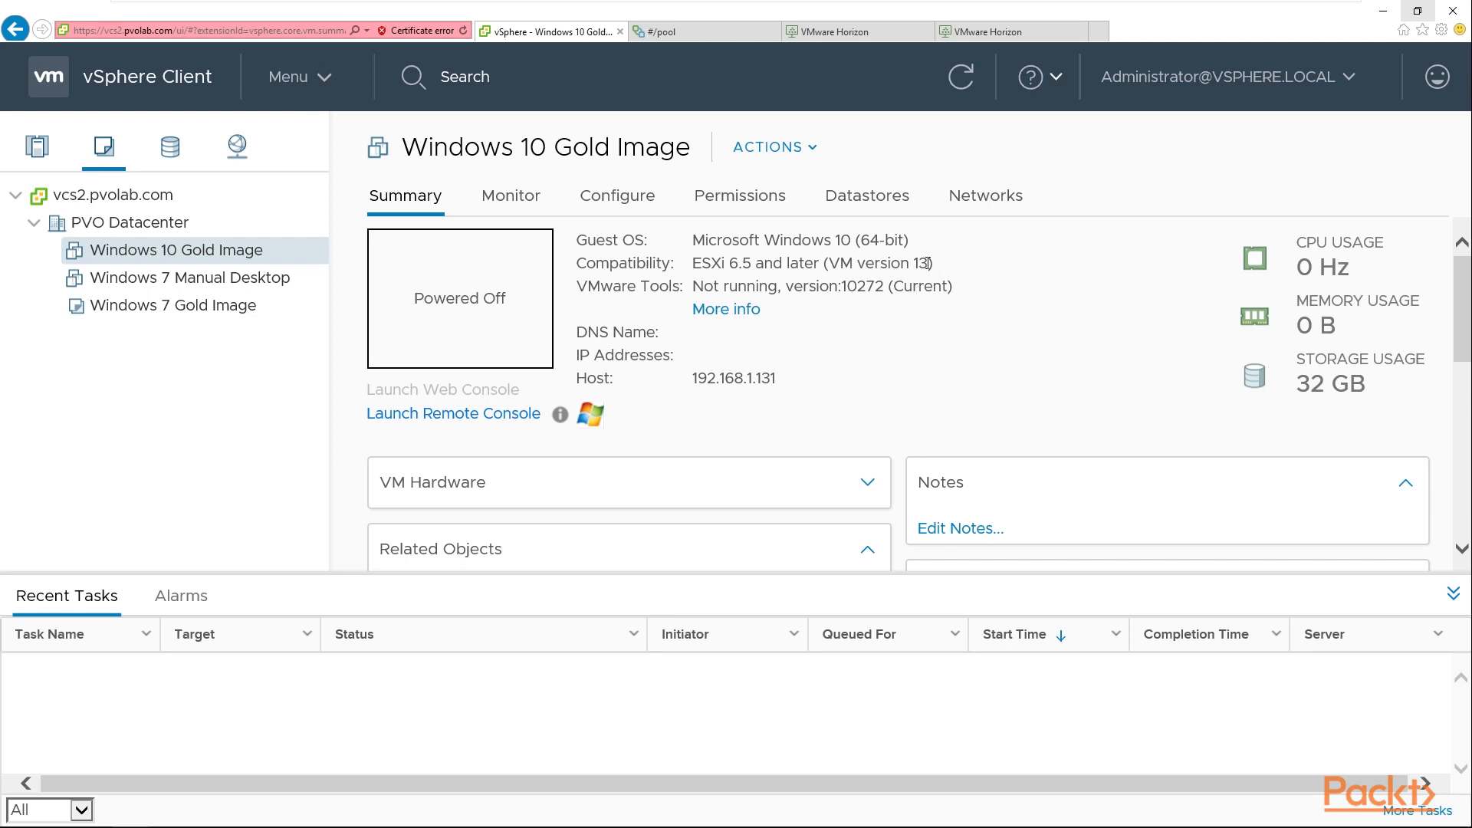
Start cloning Windows 10 Gold Image to a template named "Windows 10 Gold image Template" located in PVO Datacenter
{"action": "right_click", "coordinate": [169, 256]}
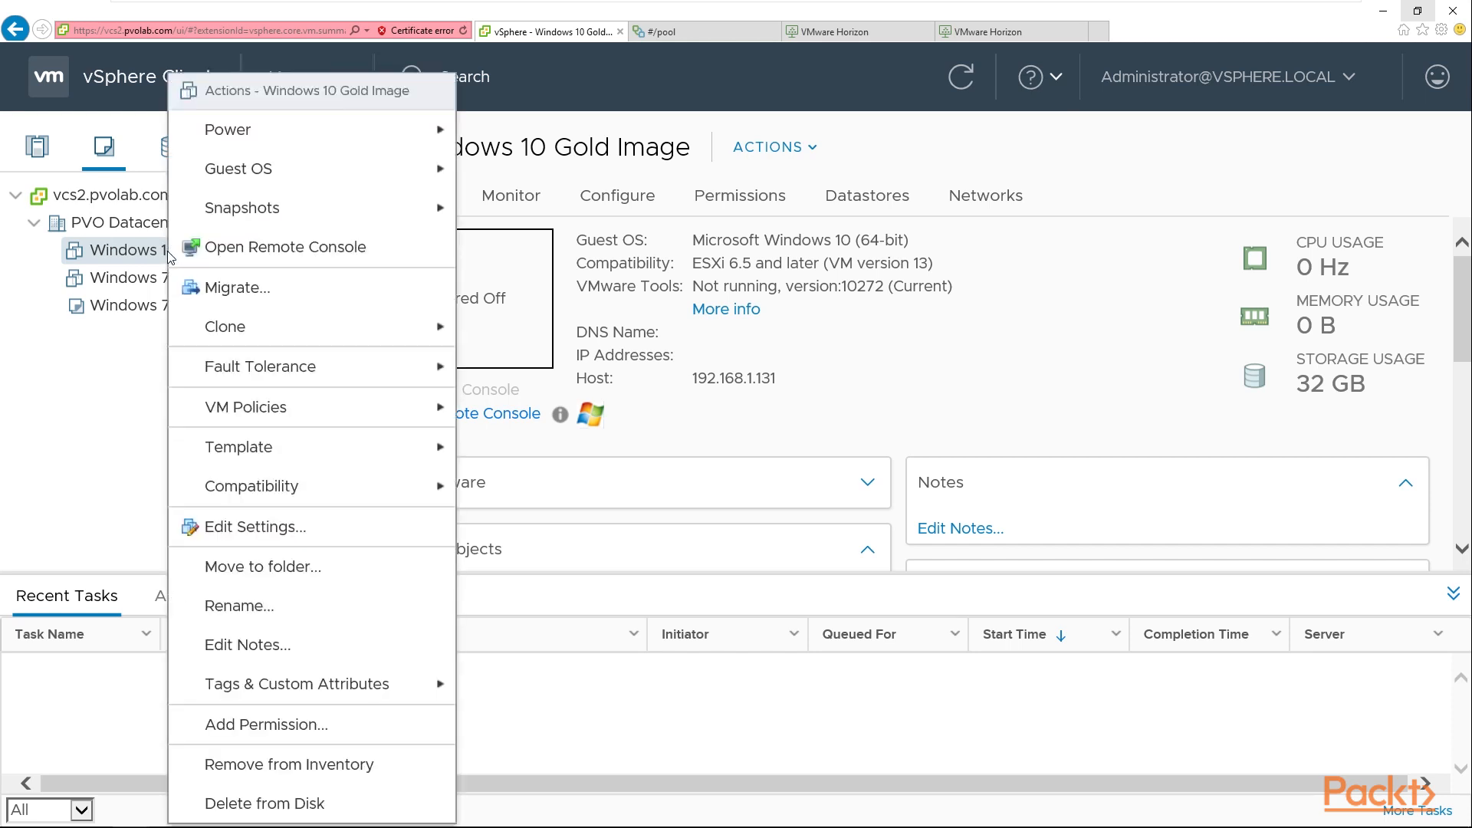
{"action": "mouse_move", "coordinate": [372, 336]}
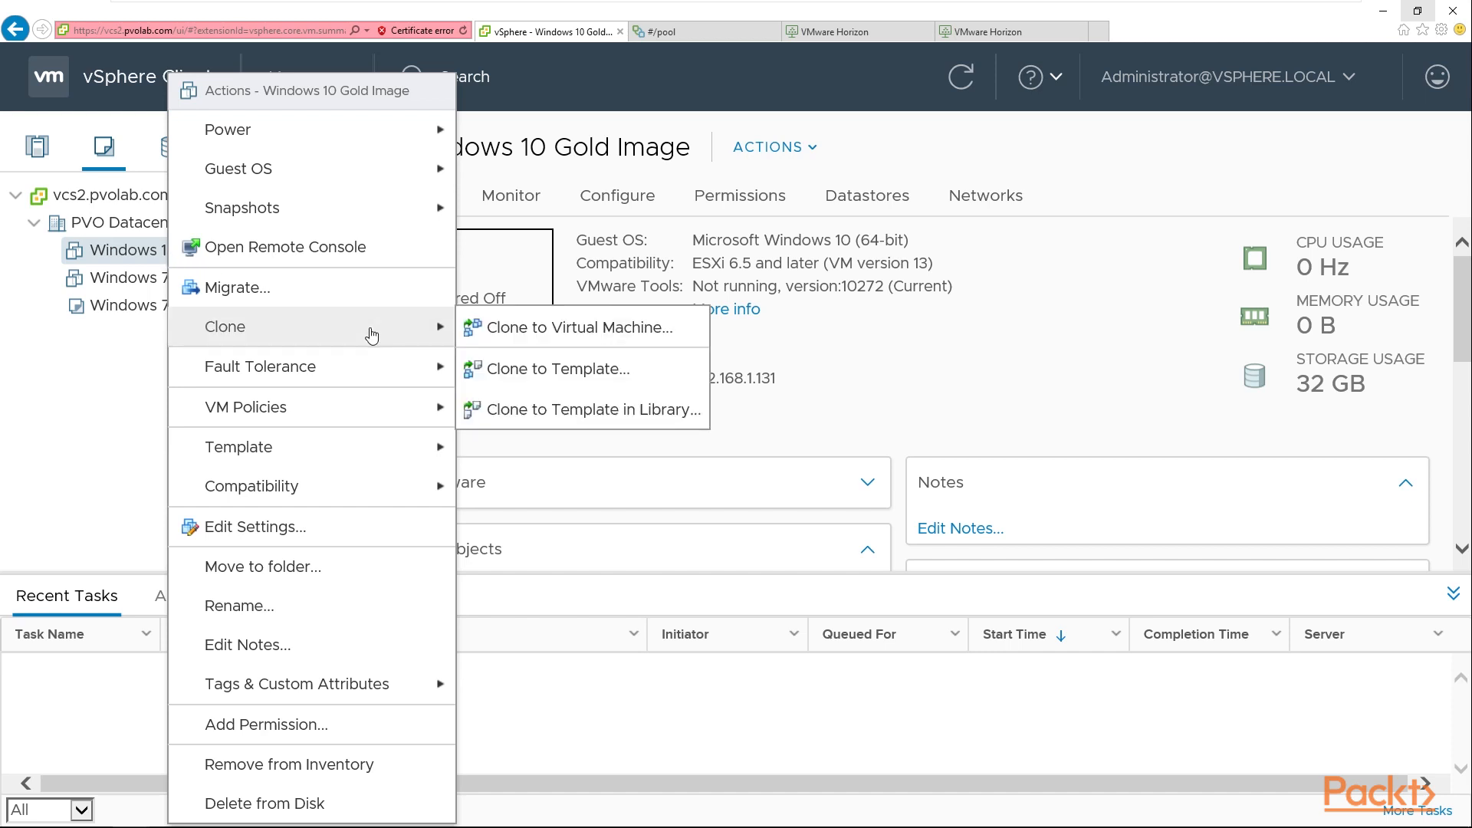
{"action": "left_click", "coordinate": [563, 371]}
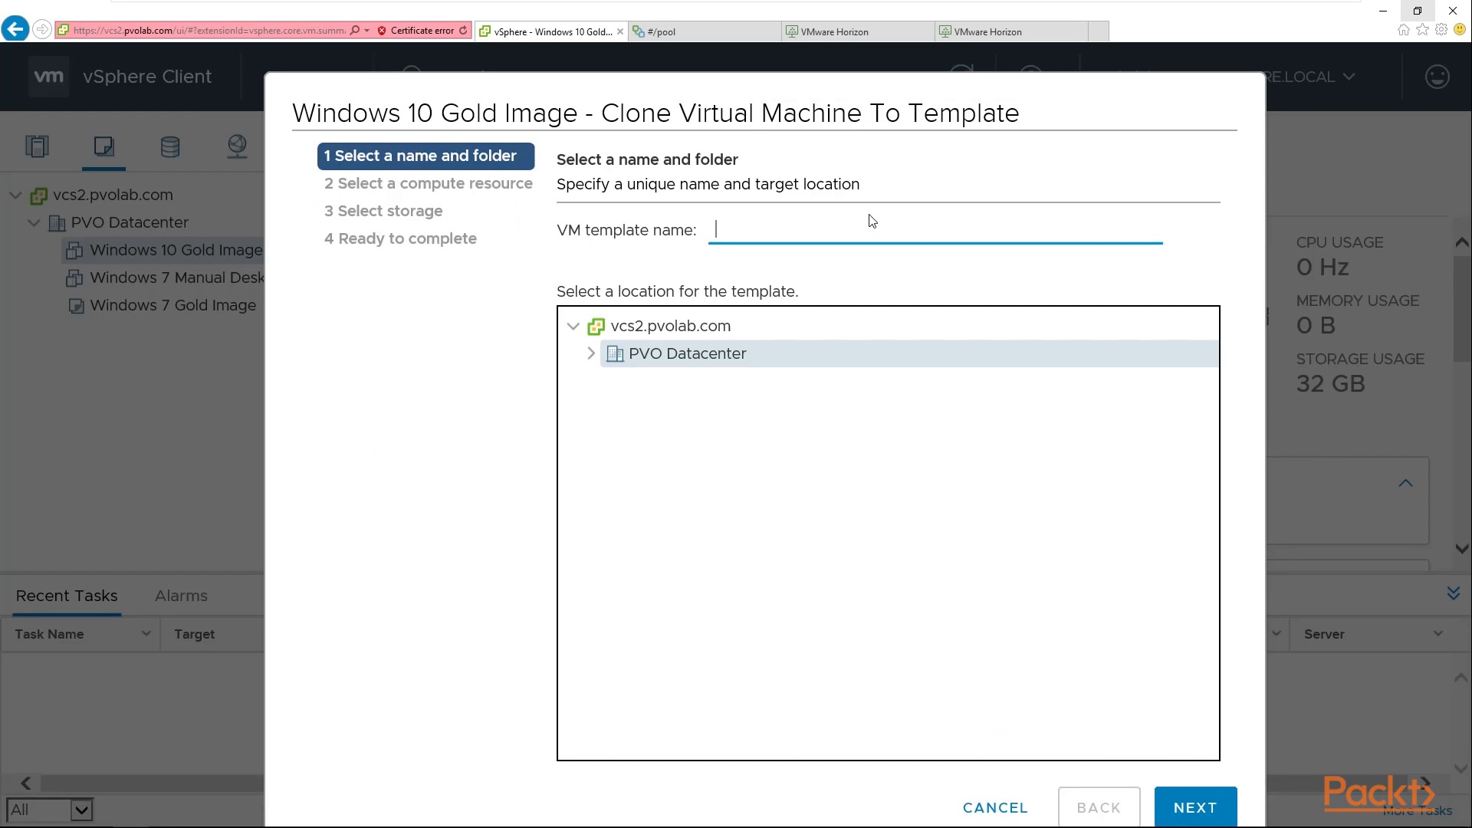
{"action": "type", "text": "Windows 10 Gold imag"}
{"action": "type", "text": "e Template"}
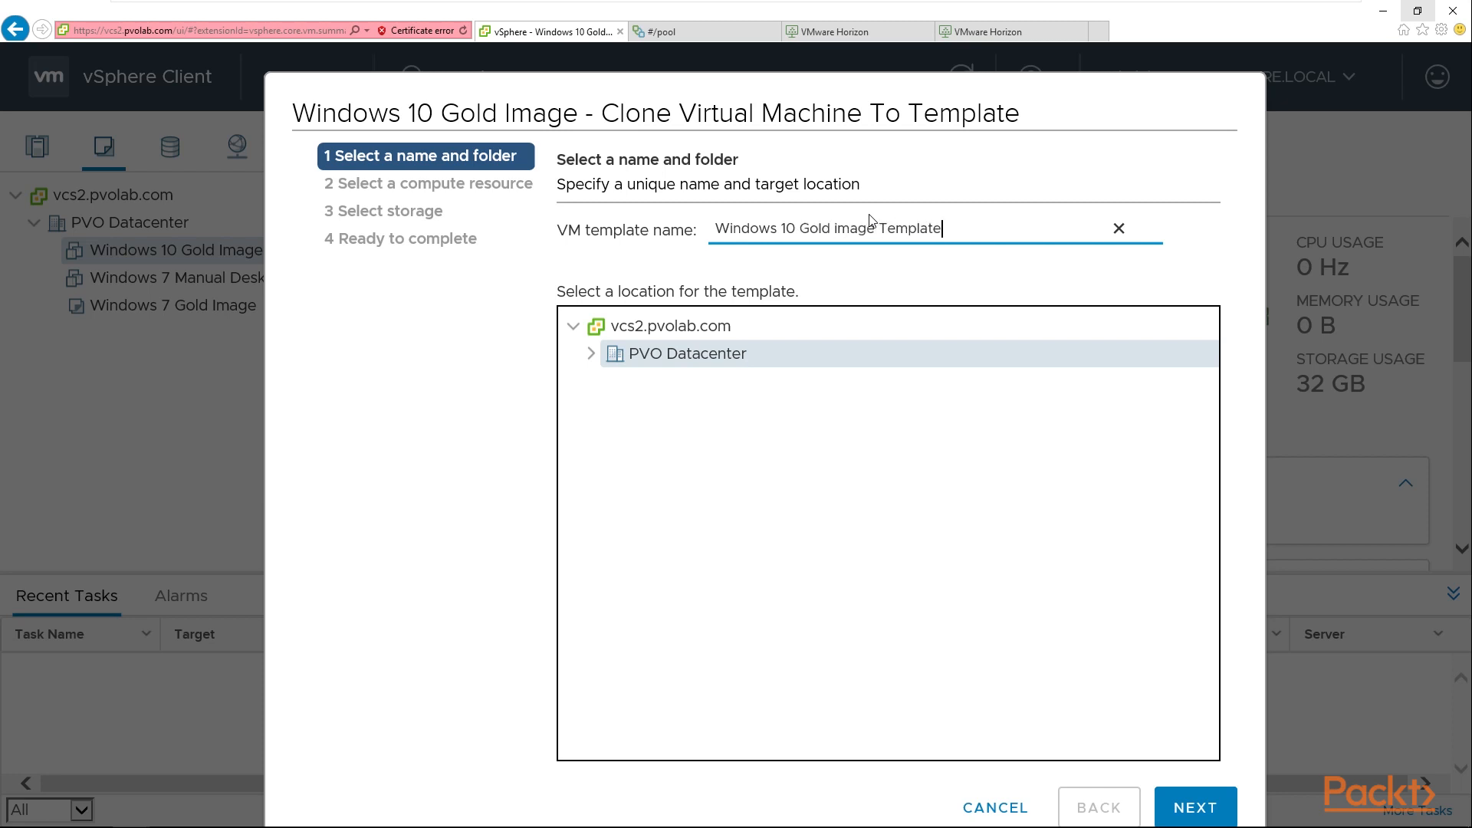
{"action": "left_click", "coordinate": [717, 365]}
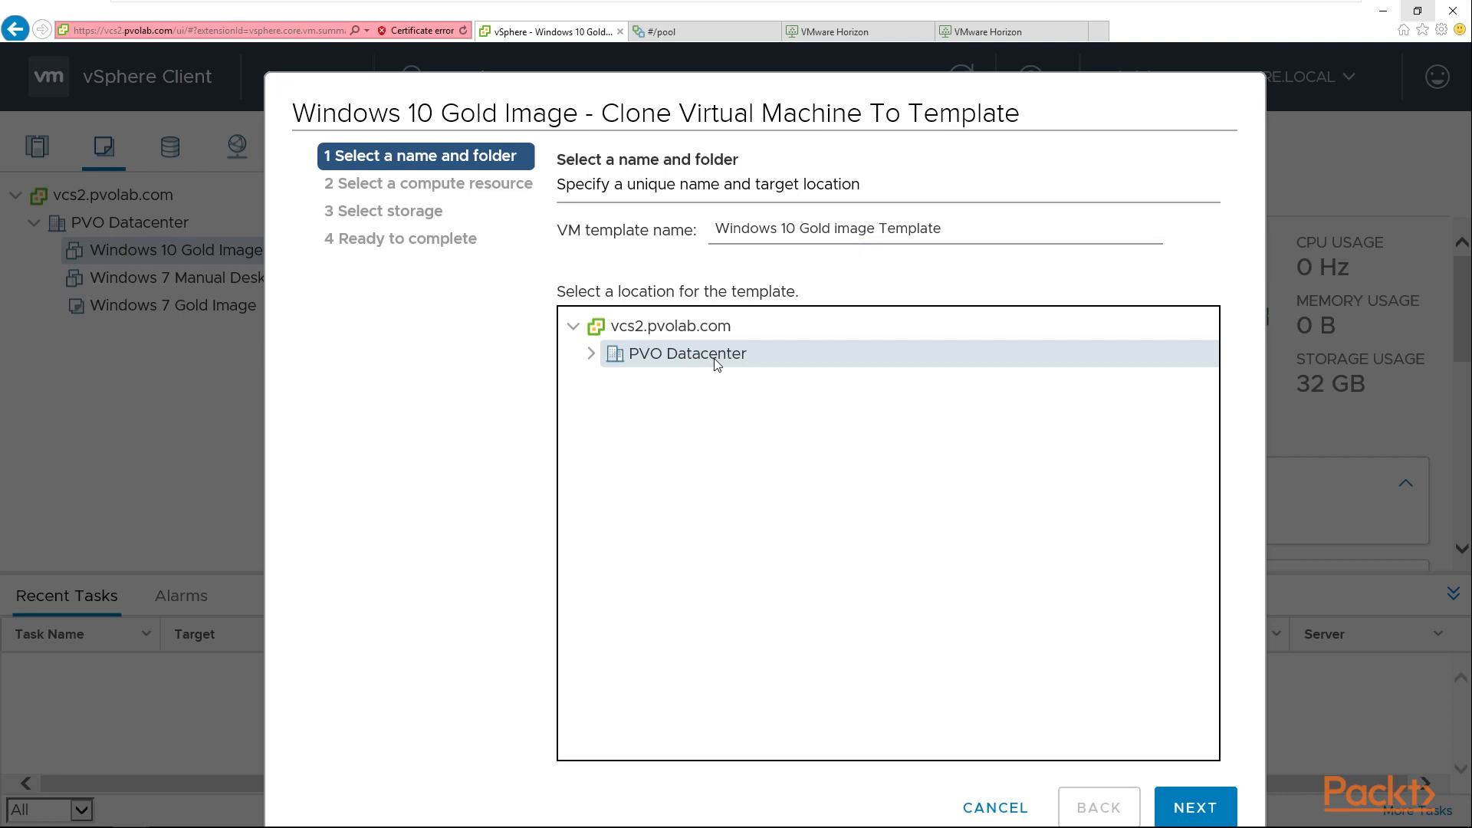
{"action": "left_click", "coordinate": [1195, 809]}
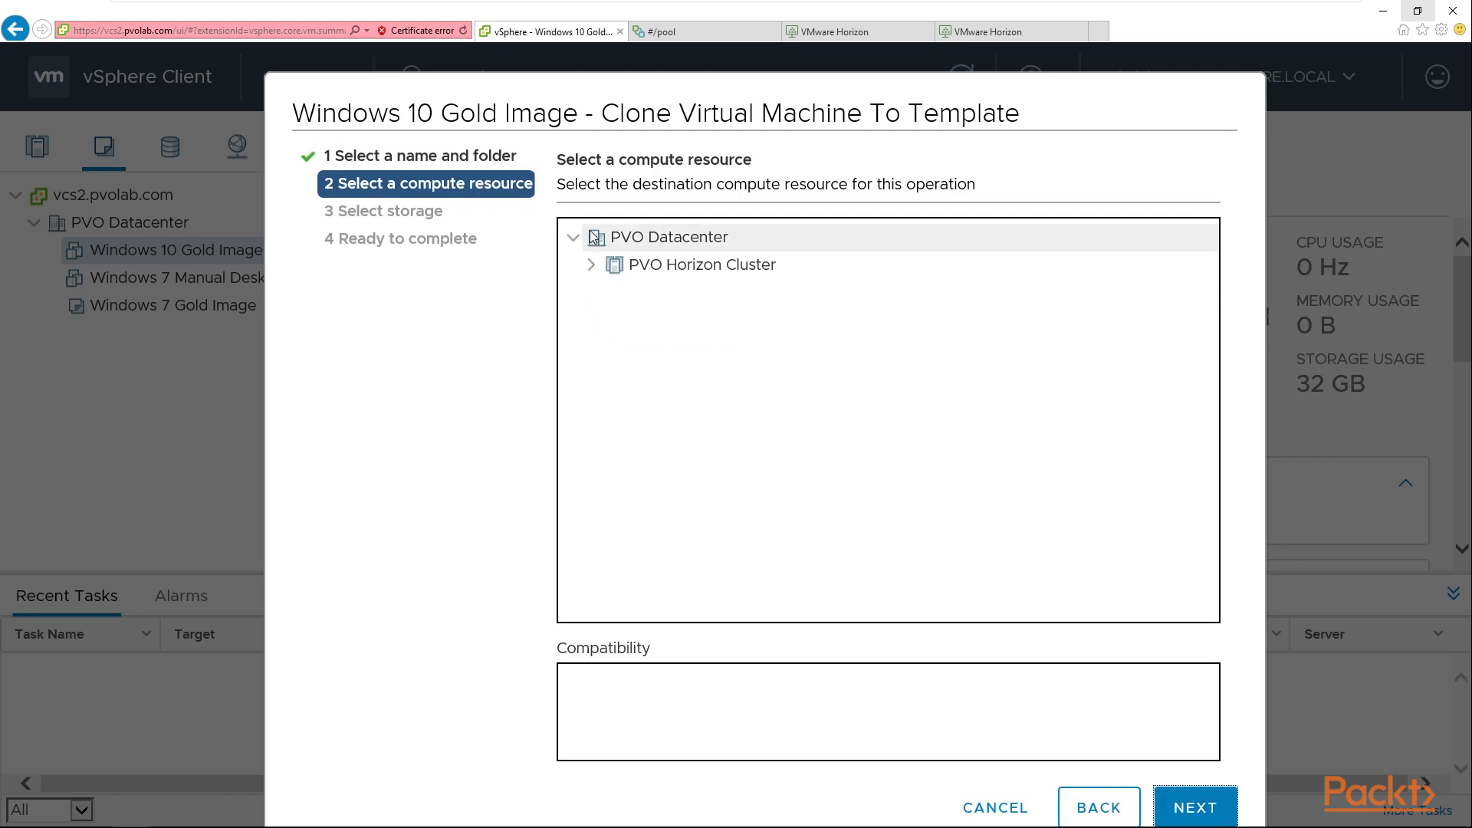
Choose host 192.168.1.131 in PVO Horizon Cluster as the template's compute resource
{"action": "left_click", "coordinate": [592, 265]}
{"action": "left_click", "coordinate": [679, 293]}
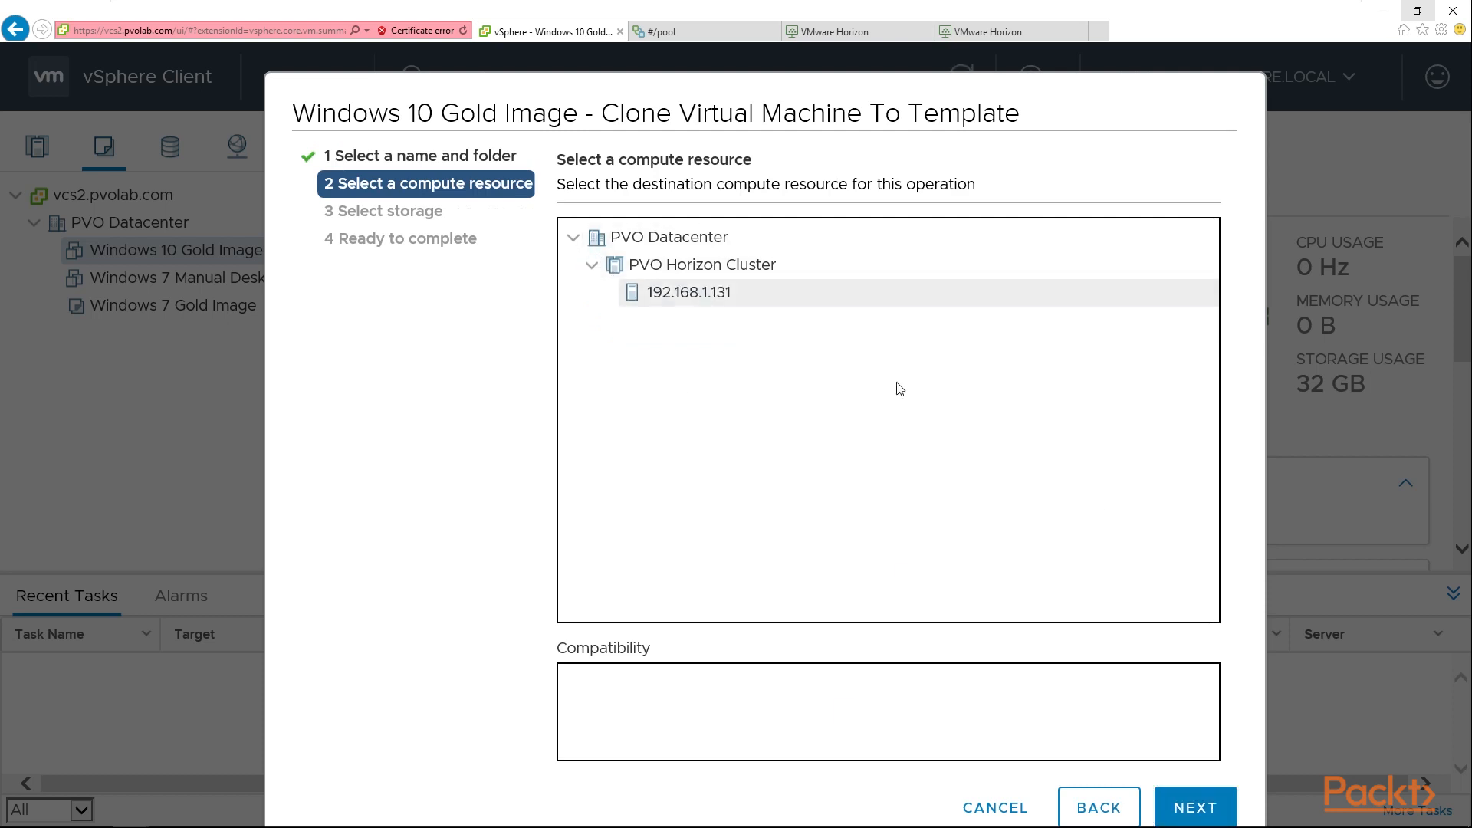
{"action": "left_click", "coordinate": [1211, 809]}
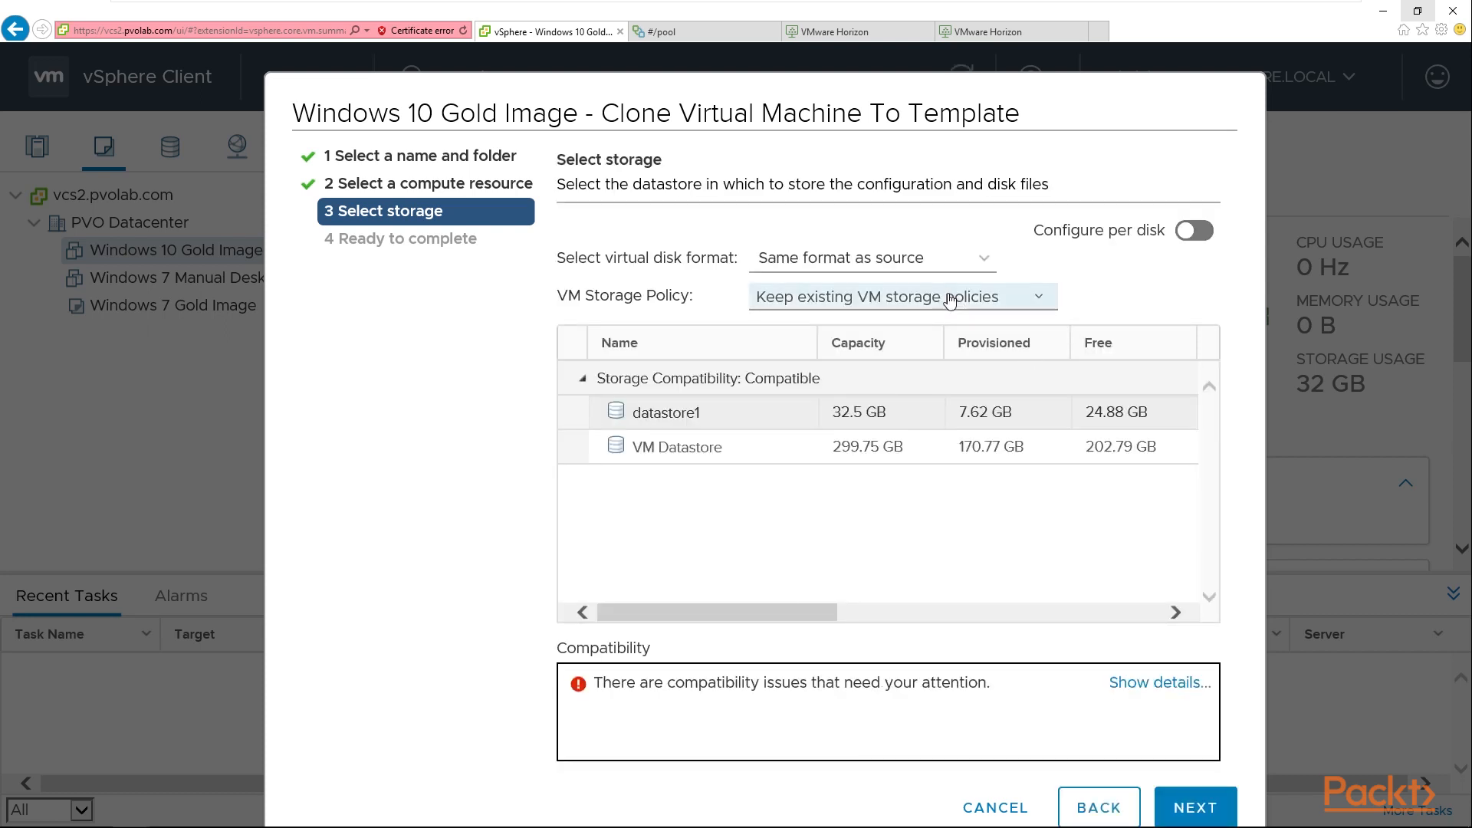
Pick Thin Provision as the virtual disk format and VM Datastore as the template's storage
{"action": "left_click_drag", "start_coordinate": [594, 265], "coordinate": [734, 258]}
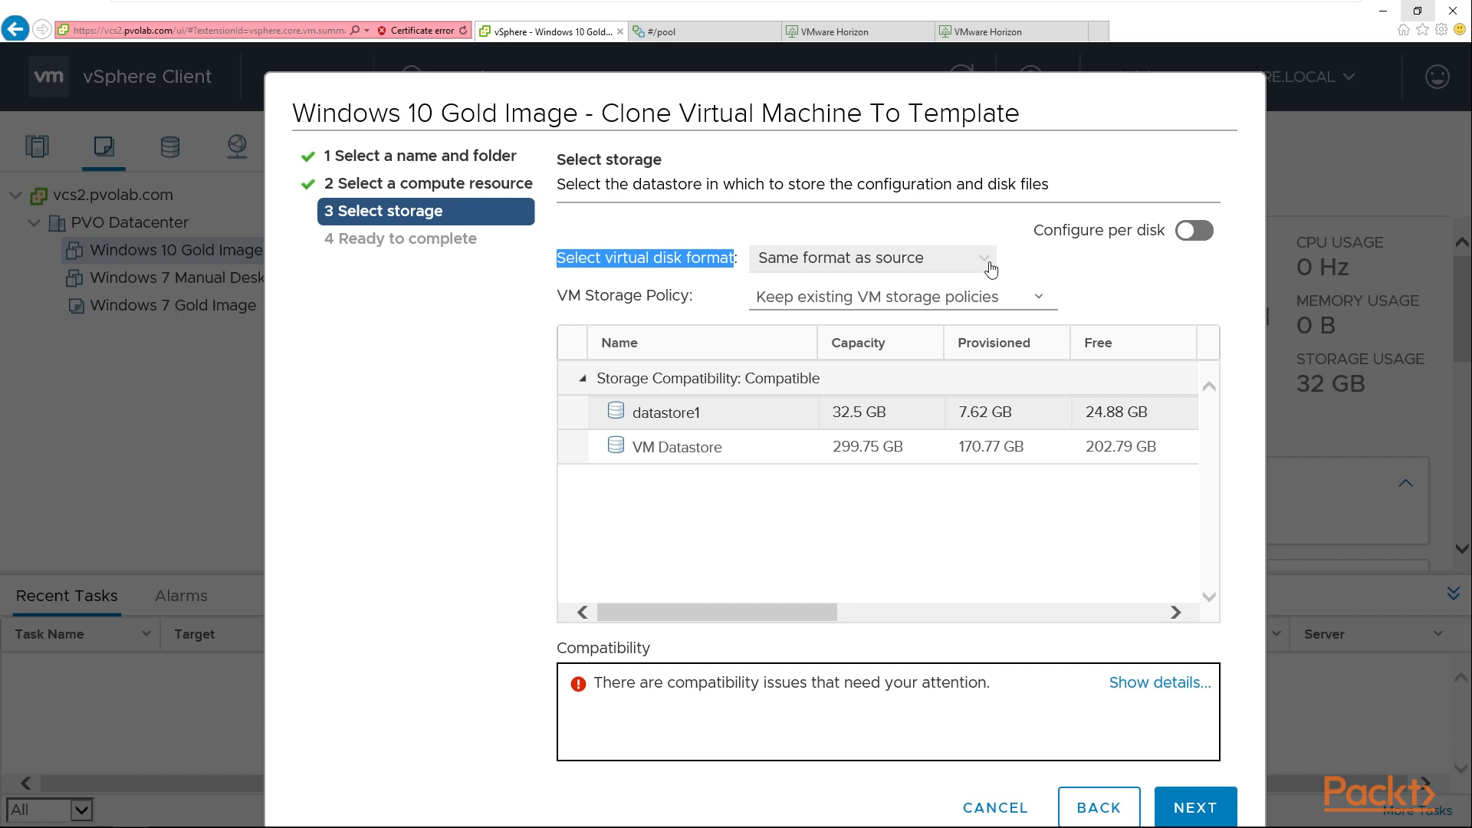
{"action": "left_click", "coordinate": [958, 261]}
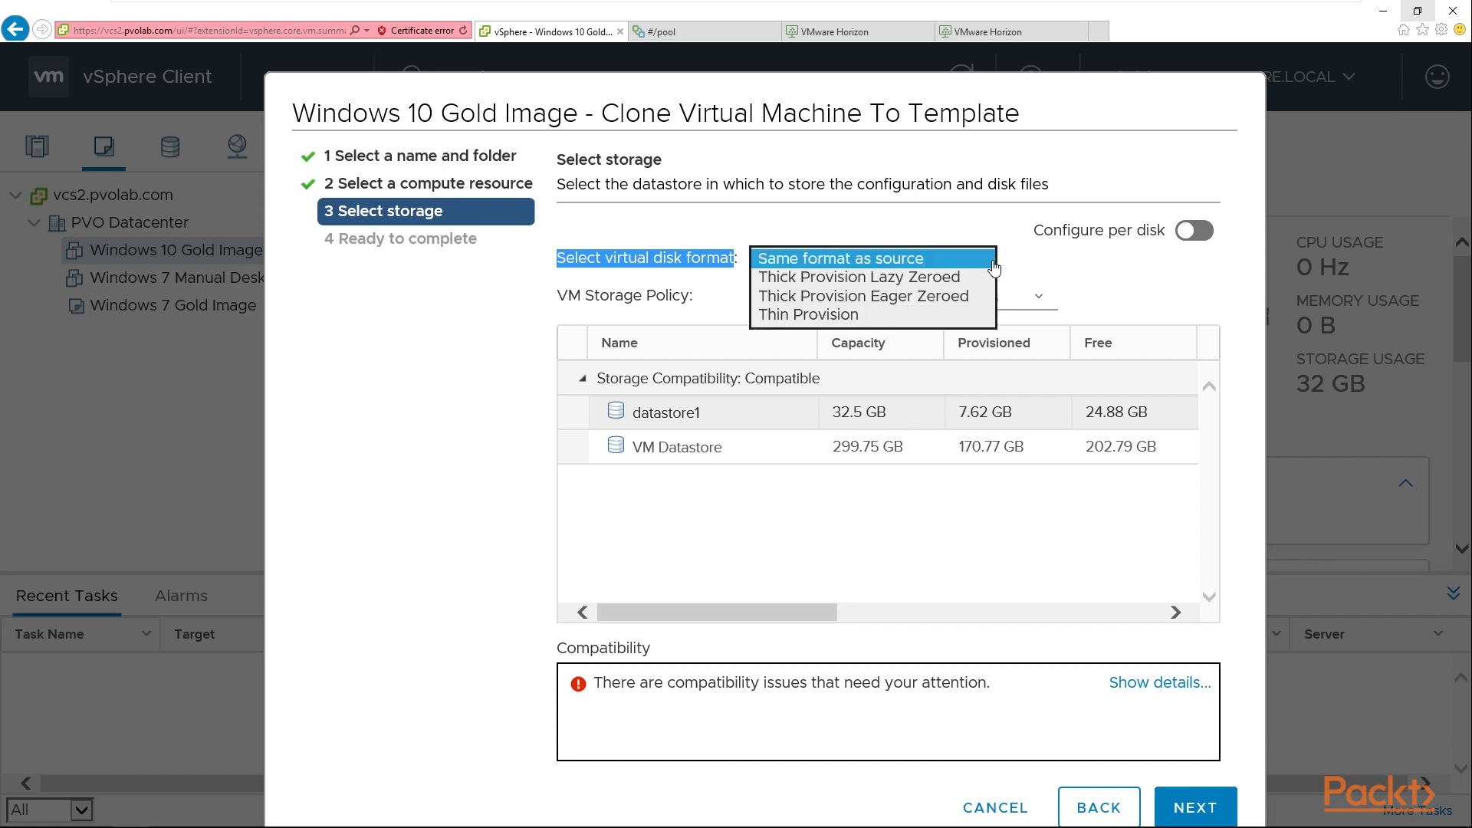
{"action": "left_click", "coordinate": [826, 316]}
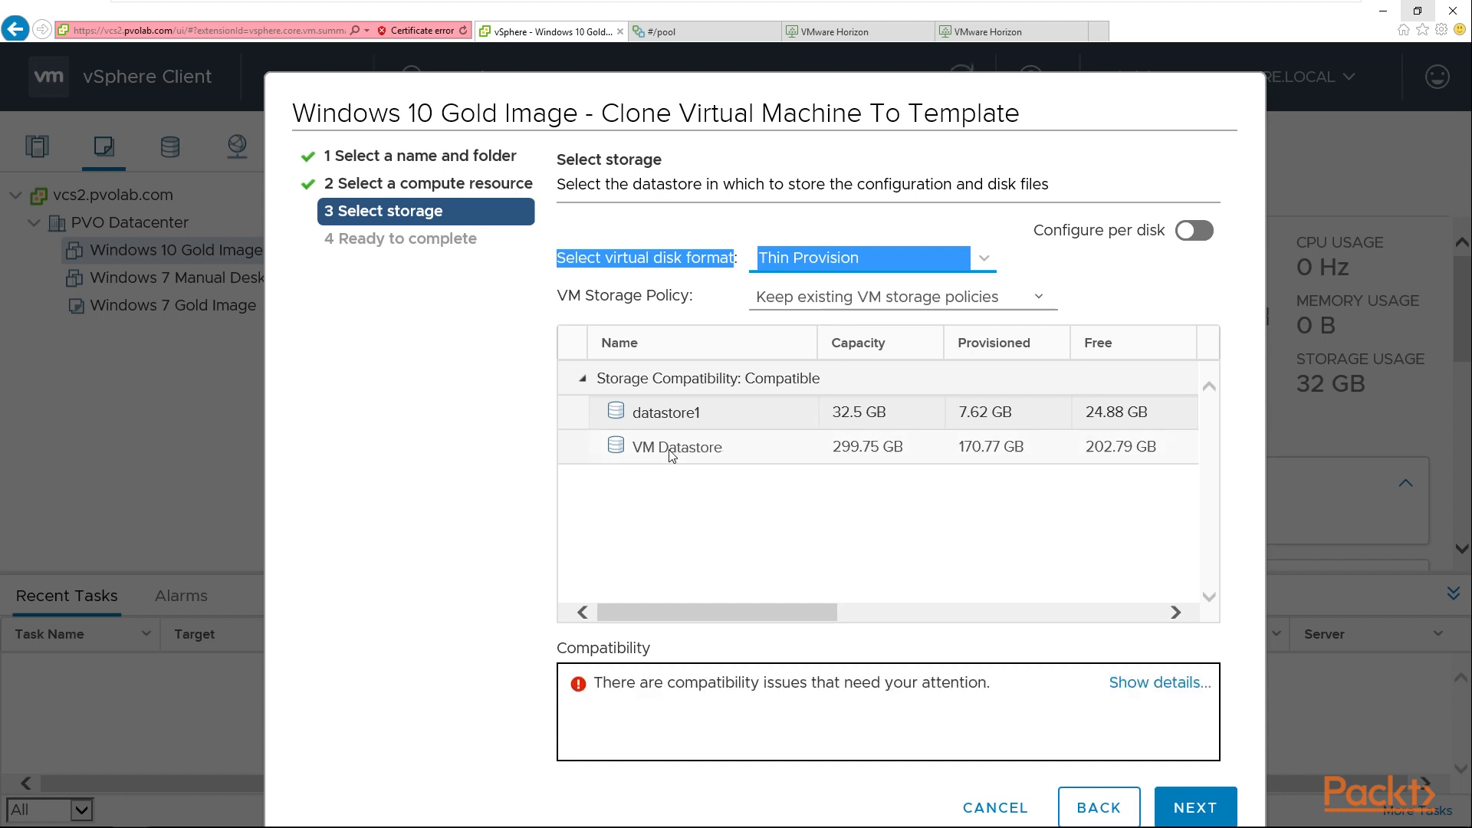
{"action": "left_click", "coordinate": [698, 453]}
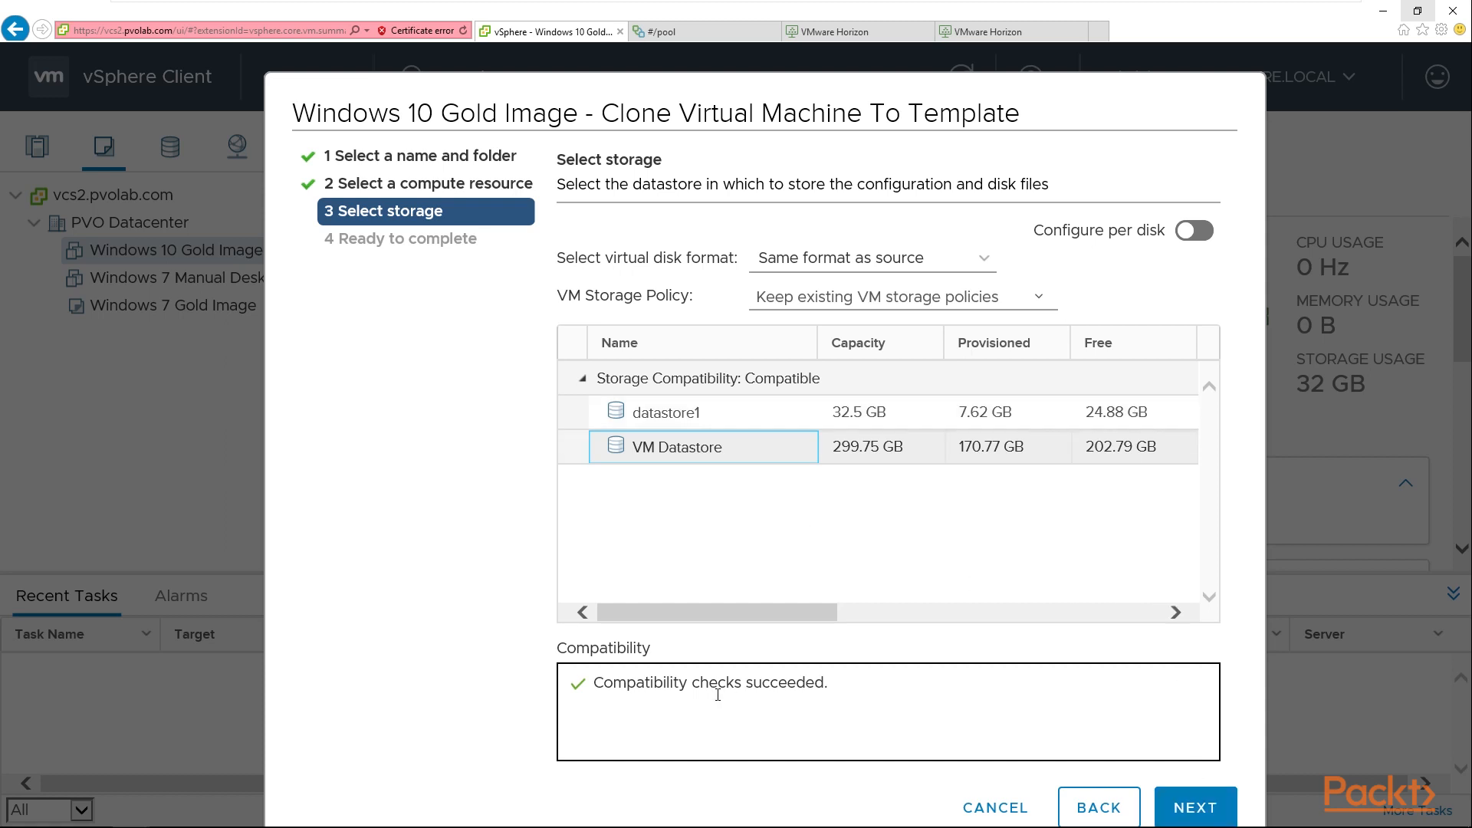
{"action": "left_click", "coordinate": [1195, 807]}
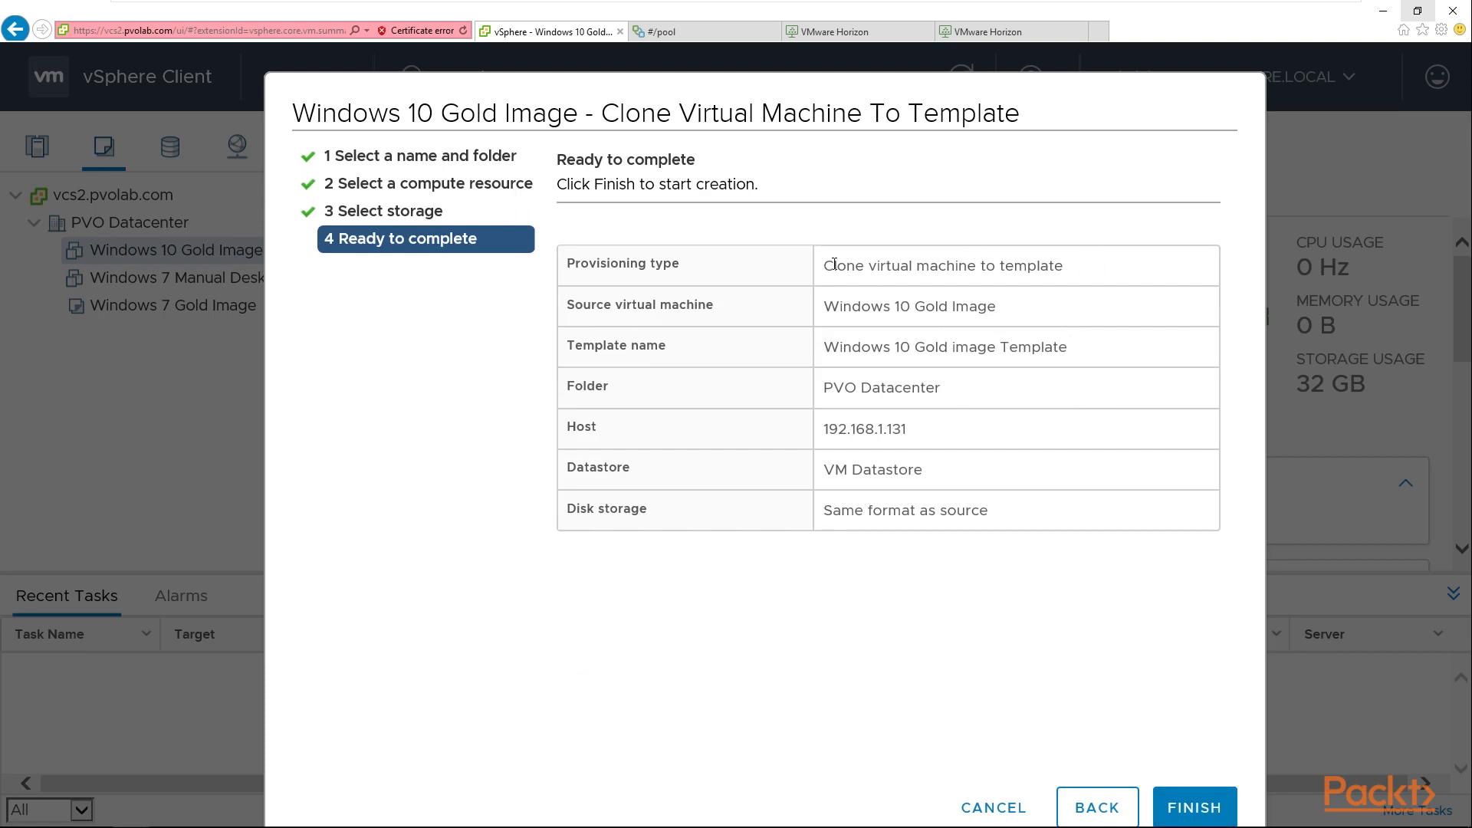
Review the template clone settings and start its creation, then show the summary of Windows 10 Gold image Template
{"action": "left_click_drag", "start_coordinate": [838, 274], "coordinate": [1109, 274]}
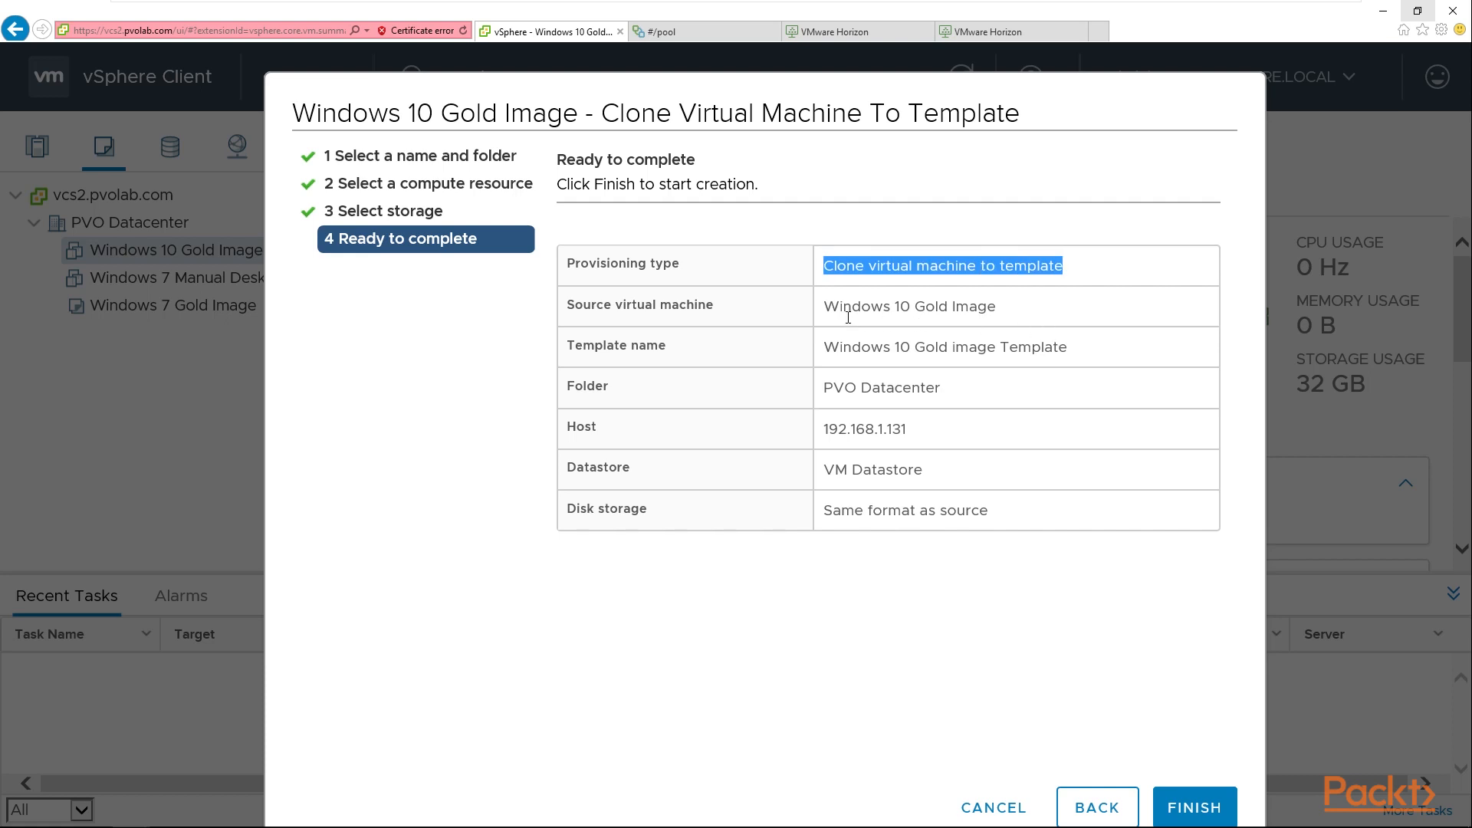
{"action": "left_click_drag", "start_coordinate": [849, 317], "coordinate": [1028, 309]}
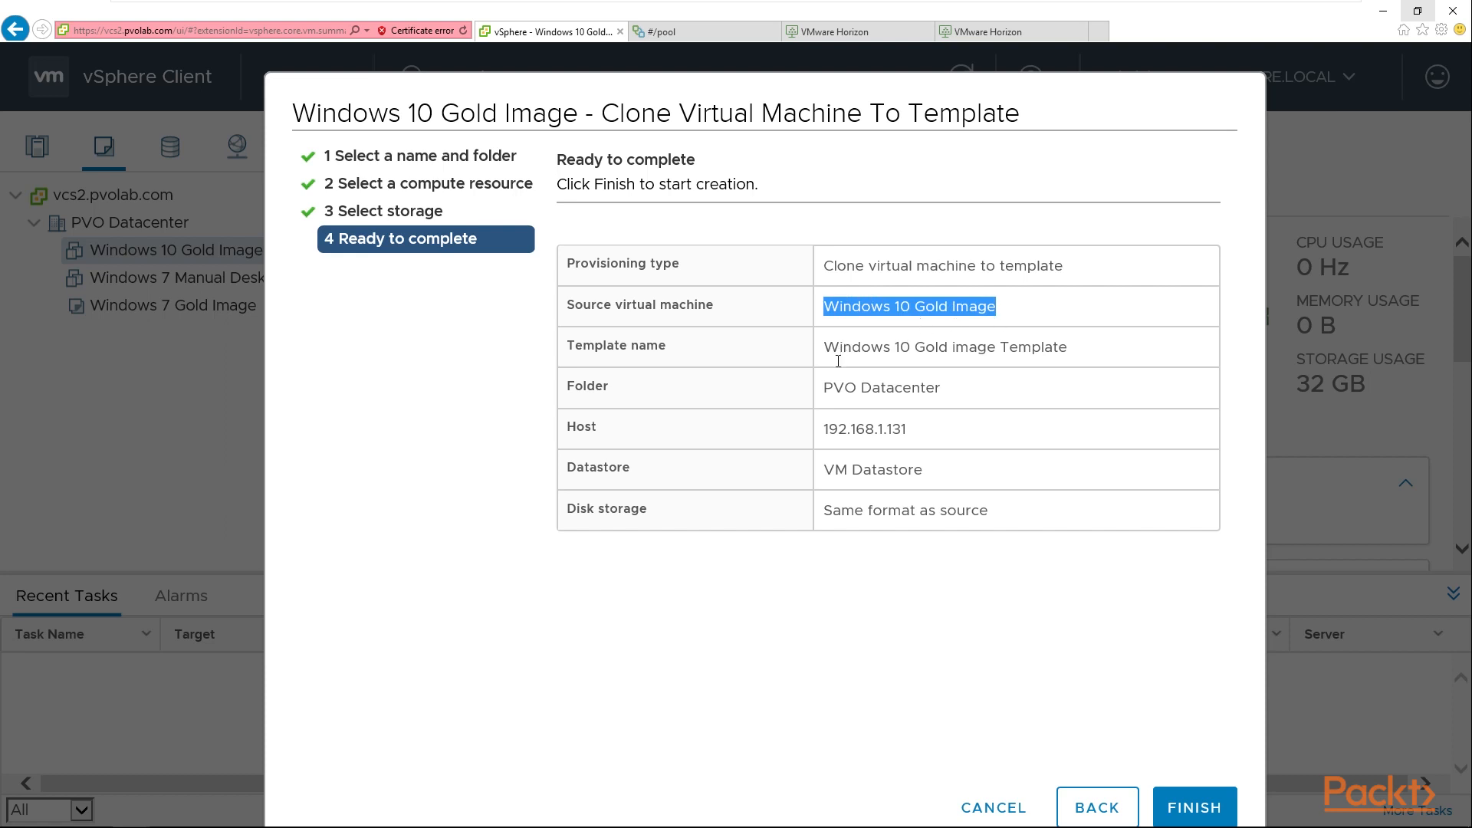
{"action": "left_click", "coordinate": [881, 391]}
{"action": "left_click_drag", "start_coordinate": [887, 431], "coordinate": [918, 435]}
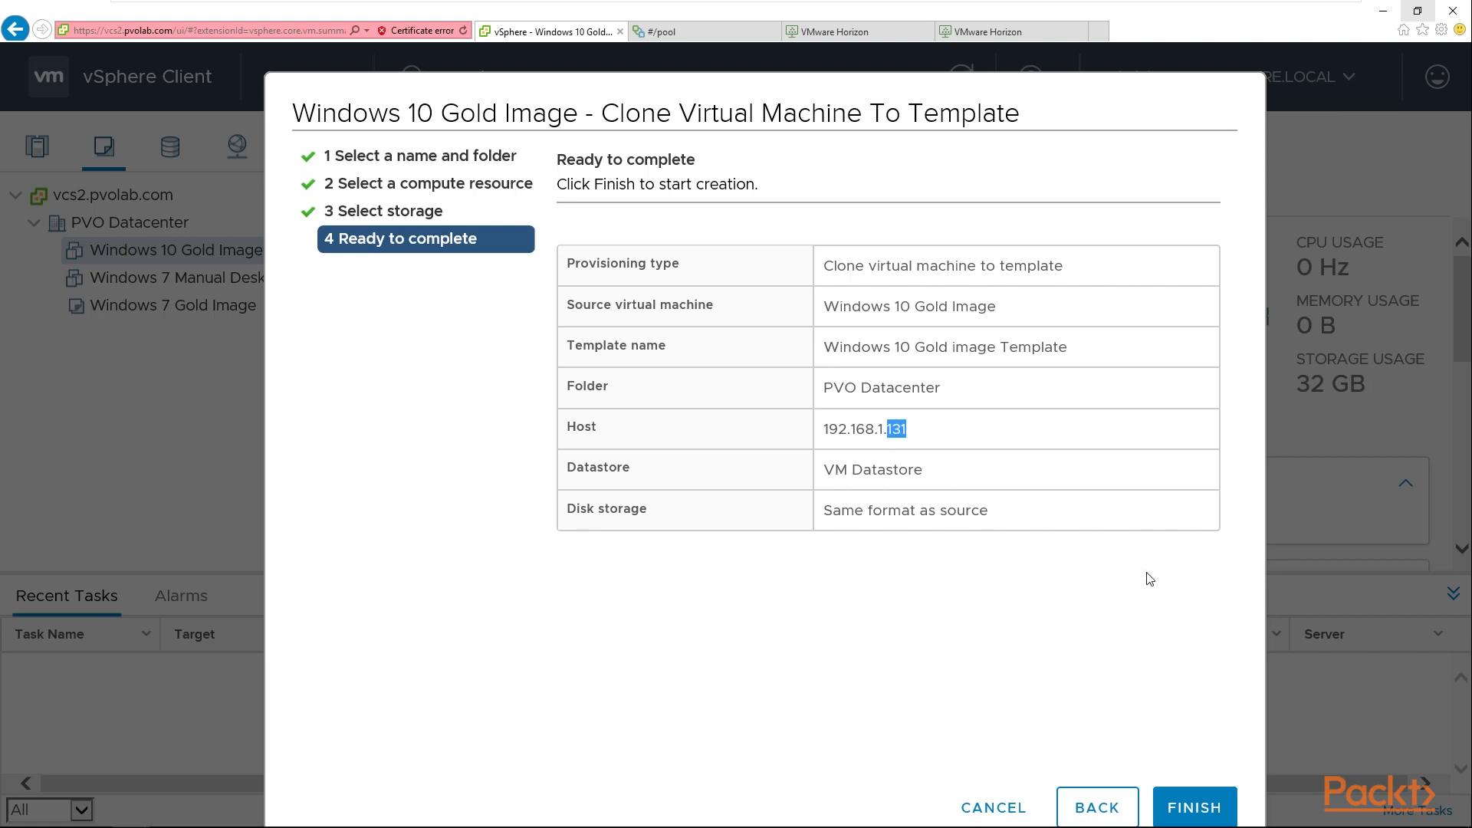
{"action": "left_click", "coordinate": [1212, 807]}
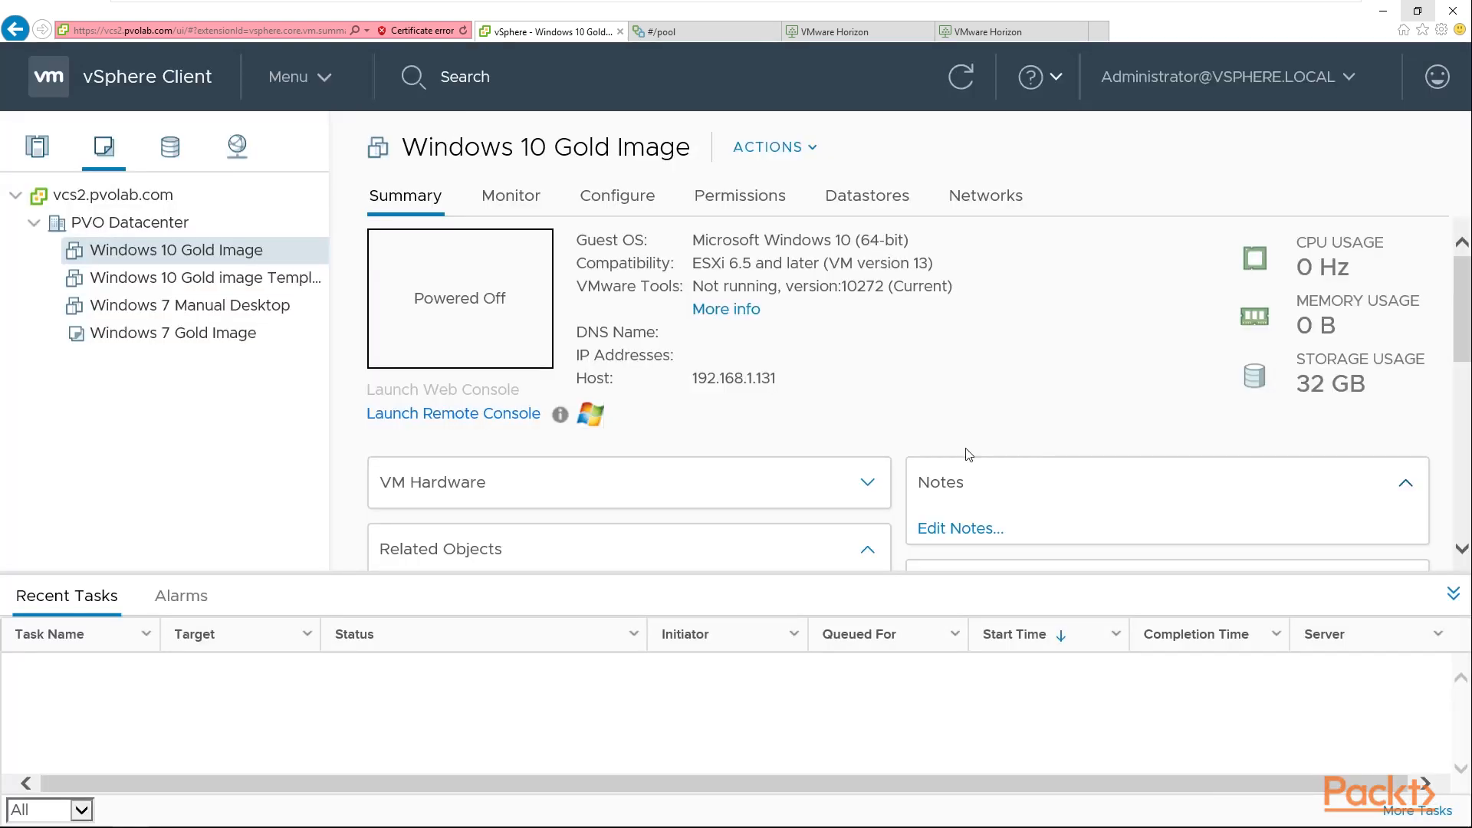
{"action": "left_click", "coordinate": [219, 289]}
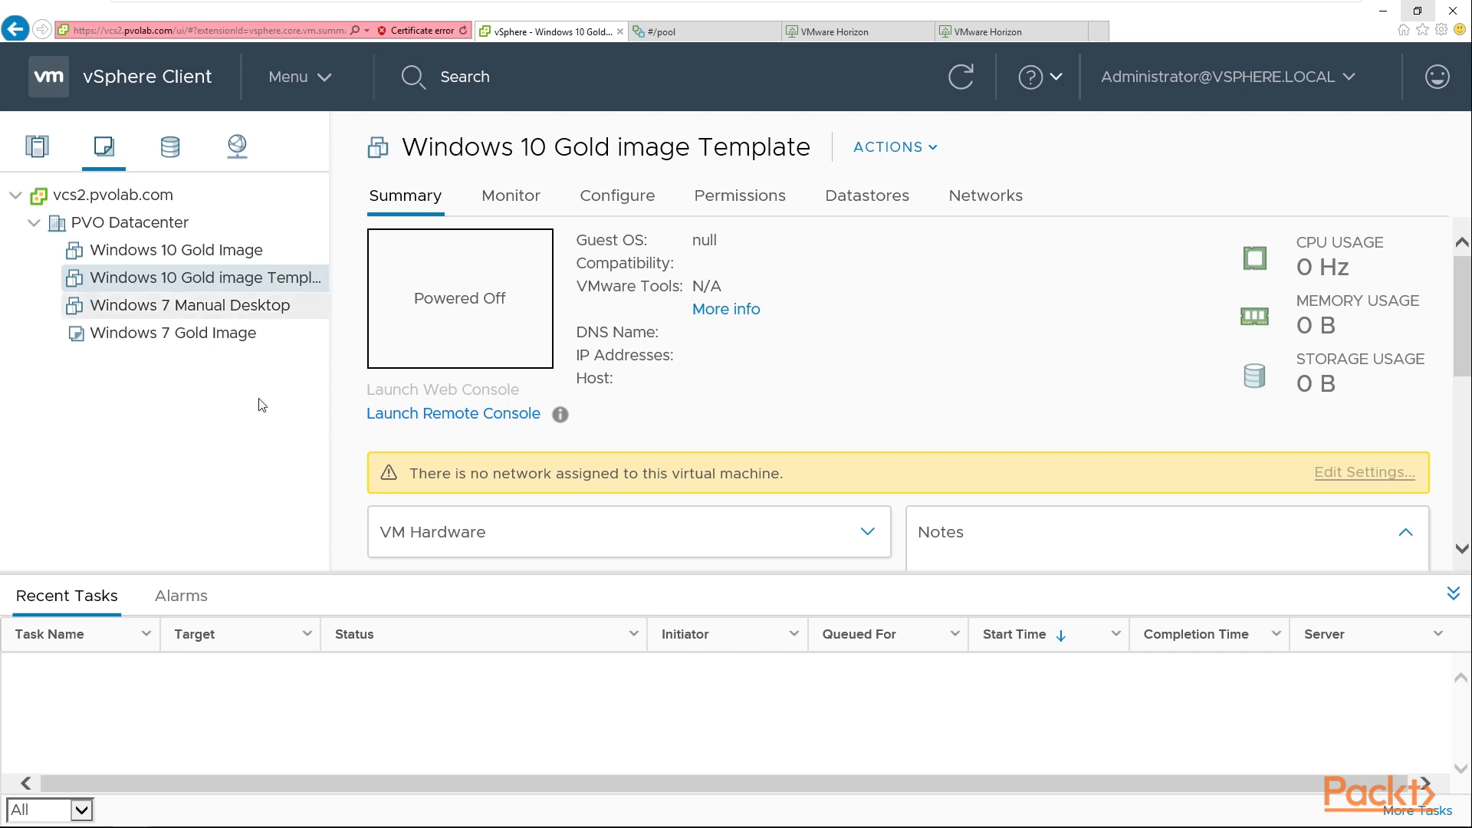
Start cloning Windows 10 Gold Image to a virtual machine named "Windows 10 Clone" located in PVO Datacenter
{"action": "left_click", "coordinate": [171, 255]}
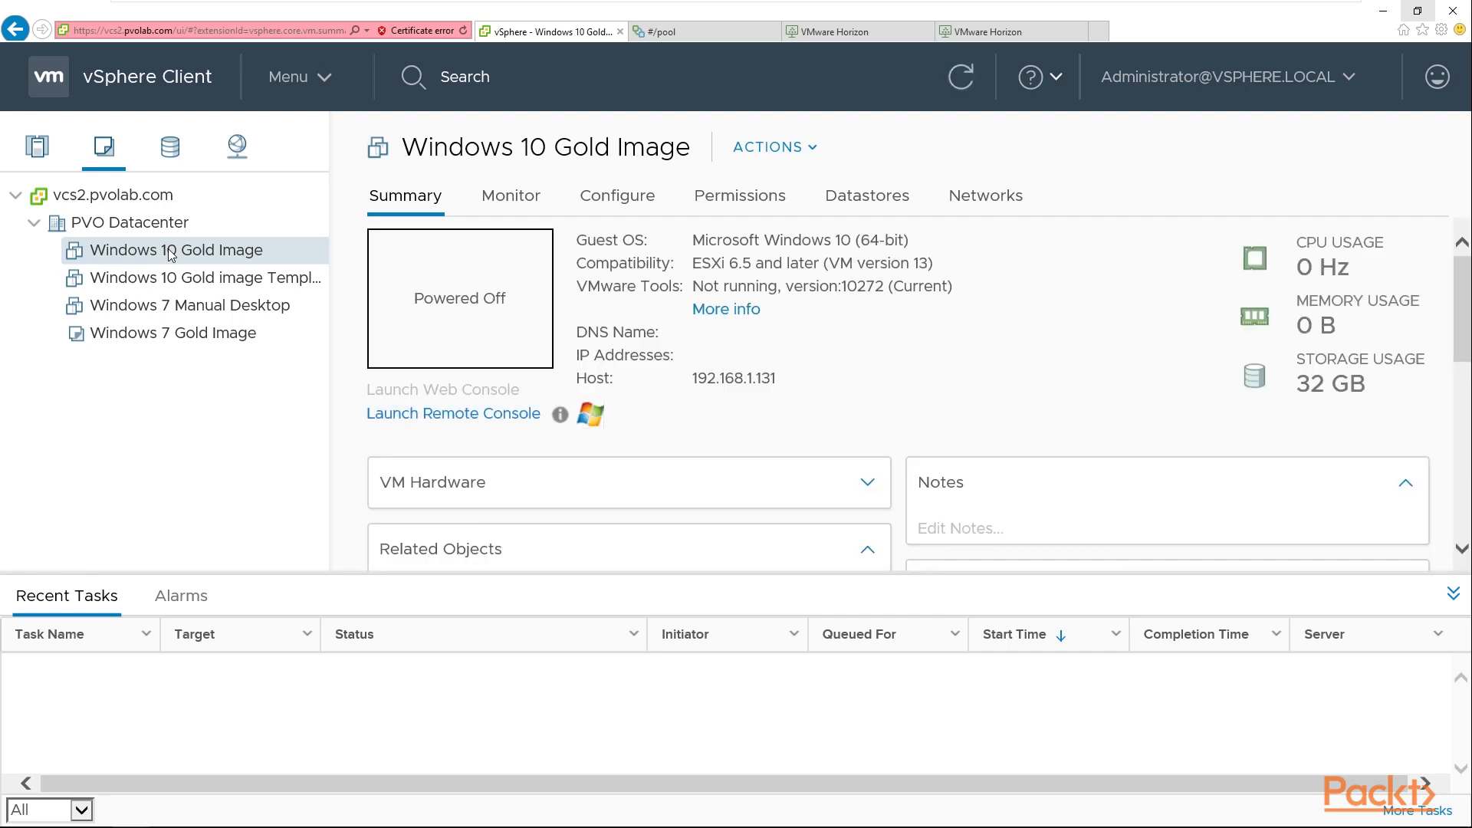
{"action": "right_click", "coordinate": [171, 253]}
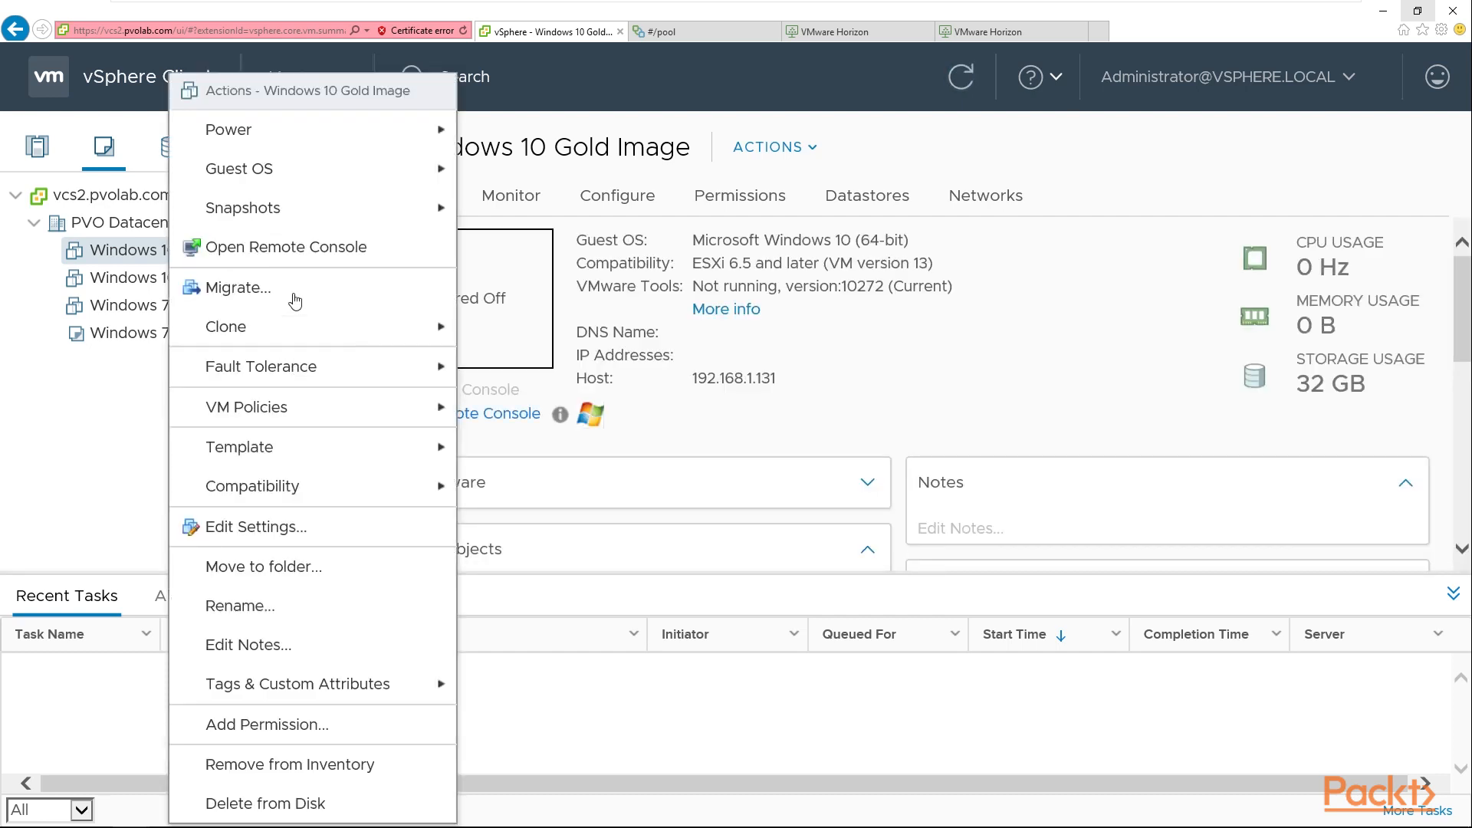
{"action": "mouse_move", "coordinate": [319, 331]}
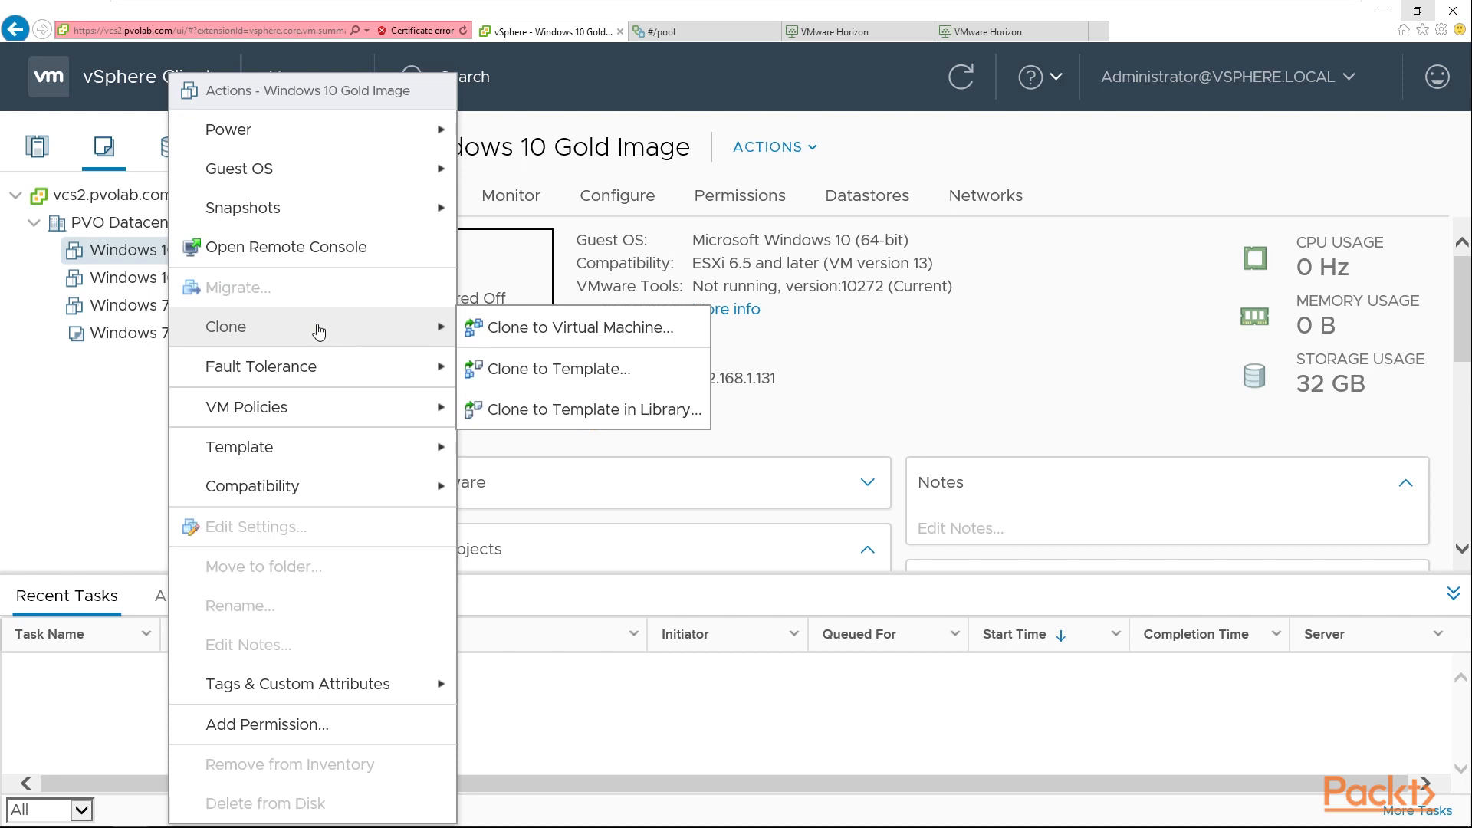
{"action": "left_click", "coordinate": [623, 330]}
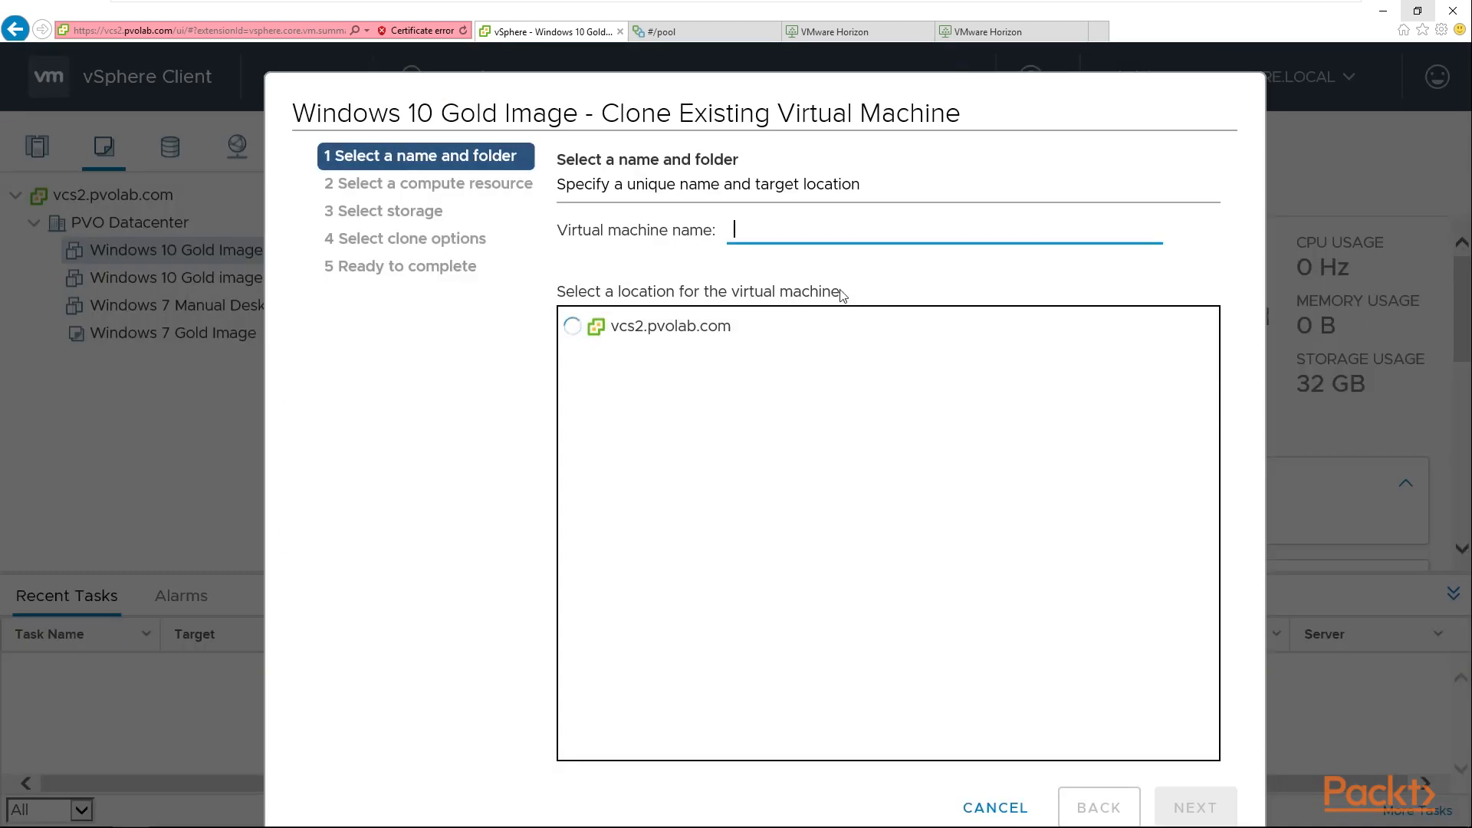
{"action": "type", "text": "Windows"}
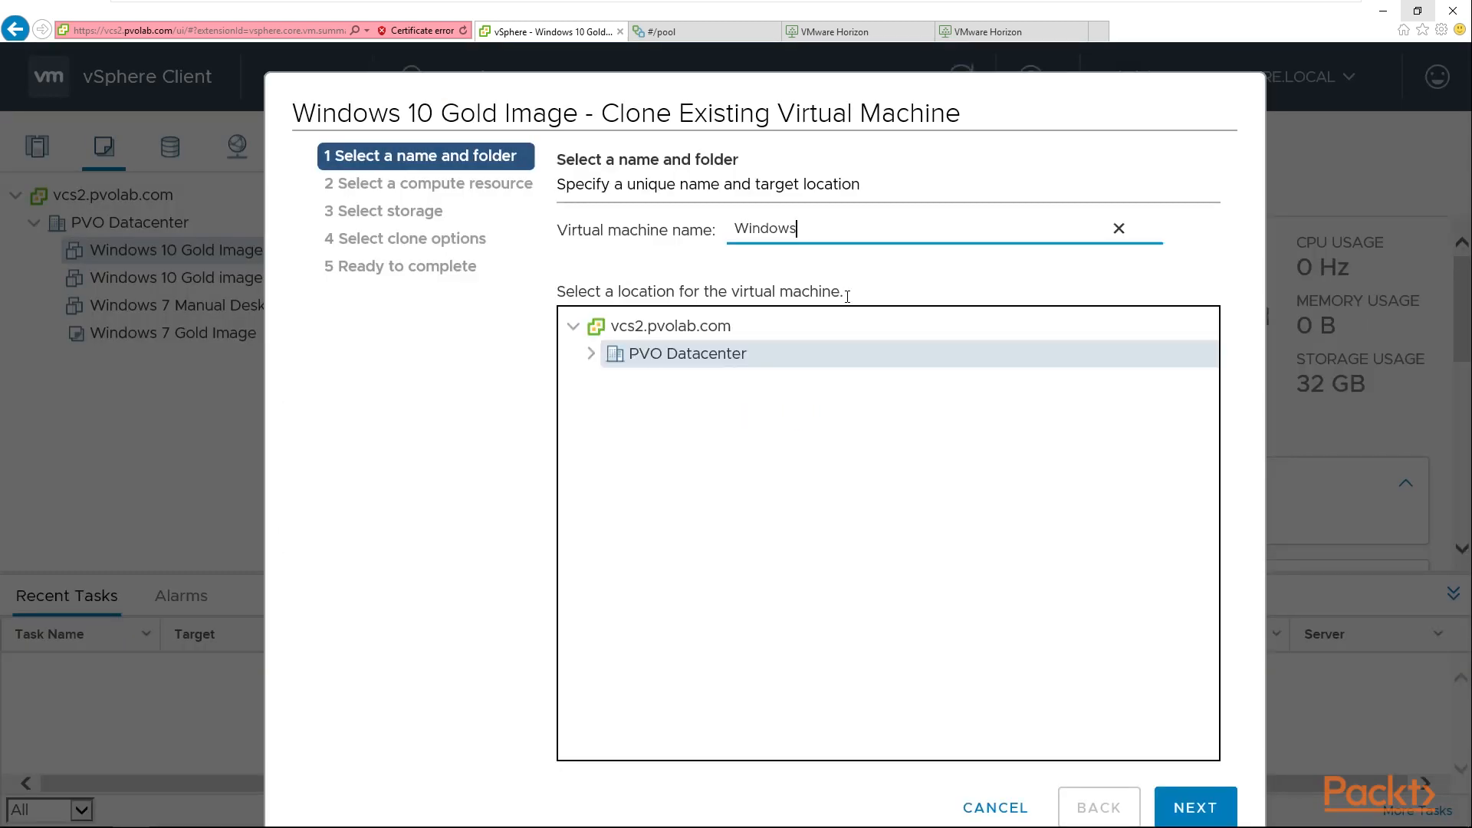
{"action": "type", "text": " 10 Clone"}
{"action": "left_click", "coordinate": [701, 357]}
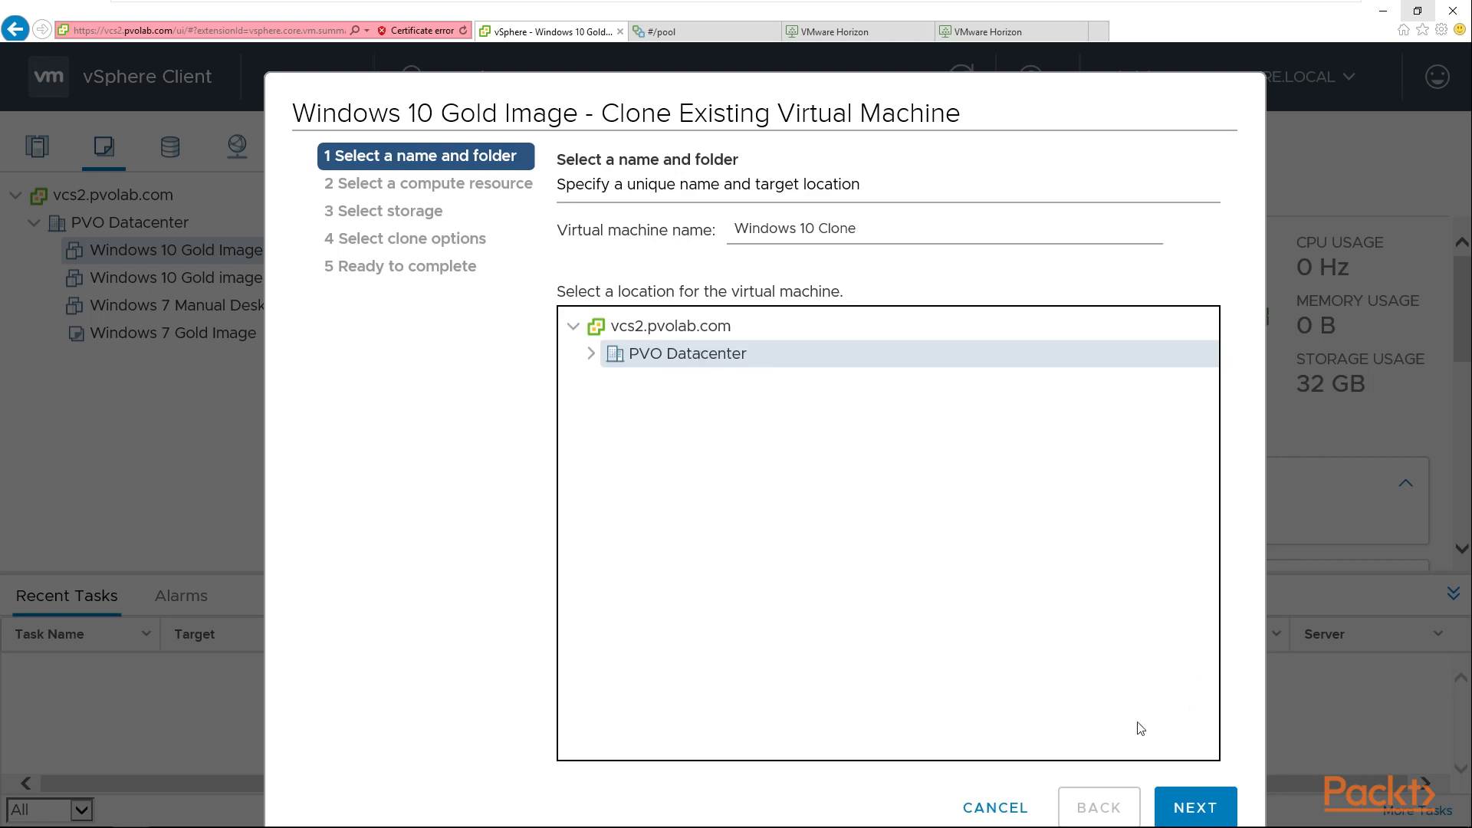
{"action": "left_click", "coordinate": [1204, 811]}
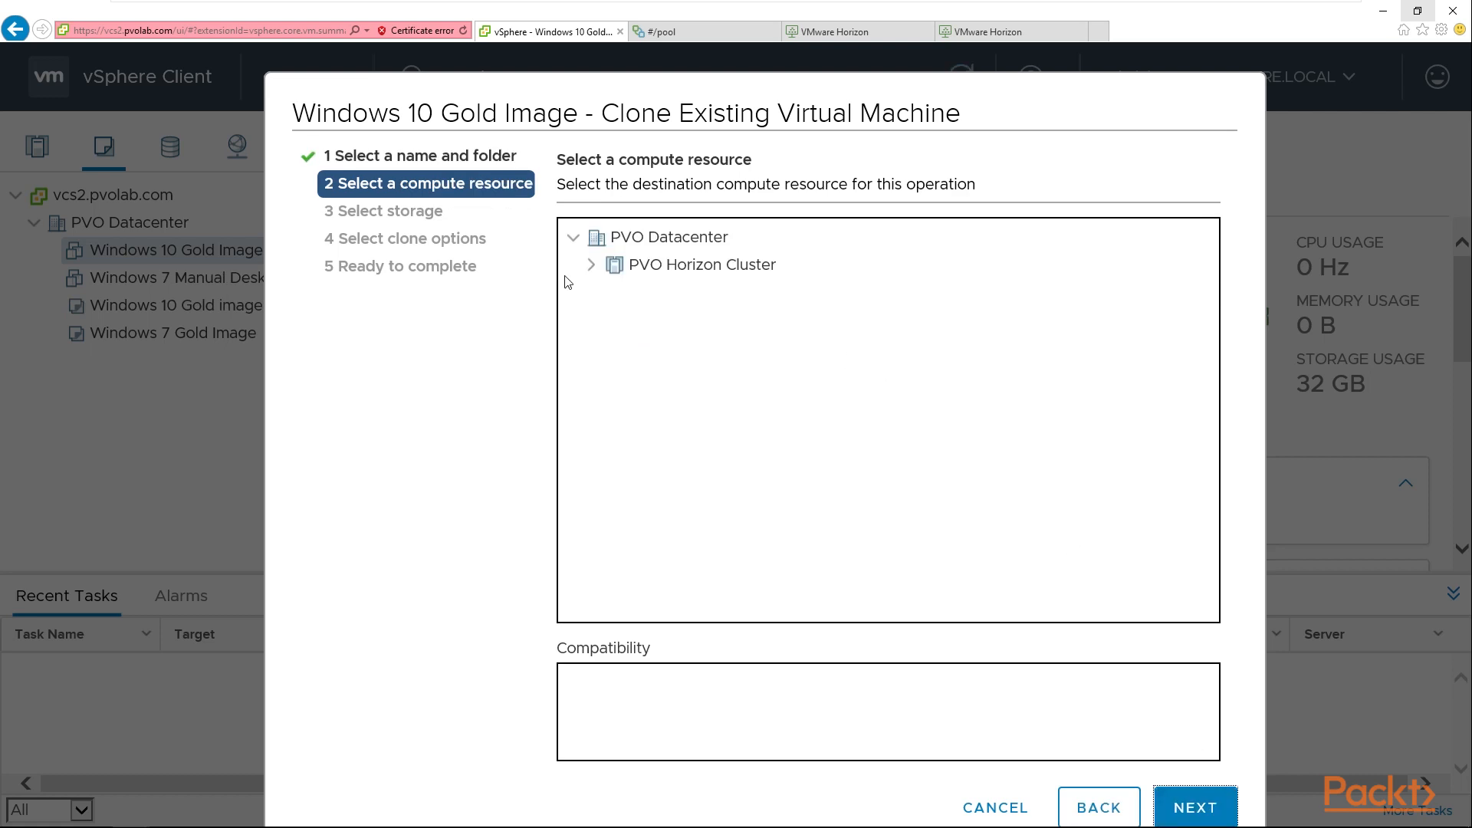
Choose host 192.168.1.131 in PVO Horizon Cluster as the virtual machine clone's compute resource
{"action": "left_click", "coordinate": [591, 267]}
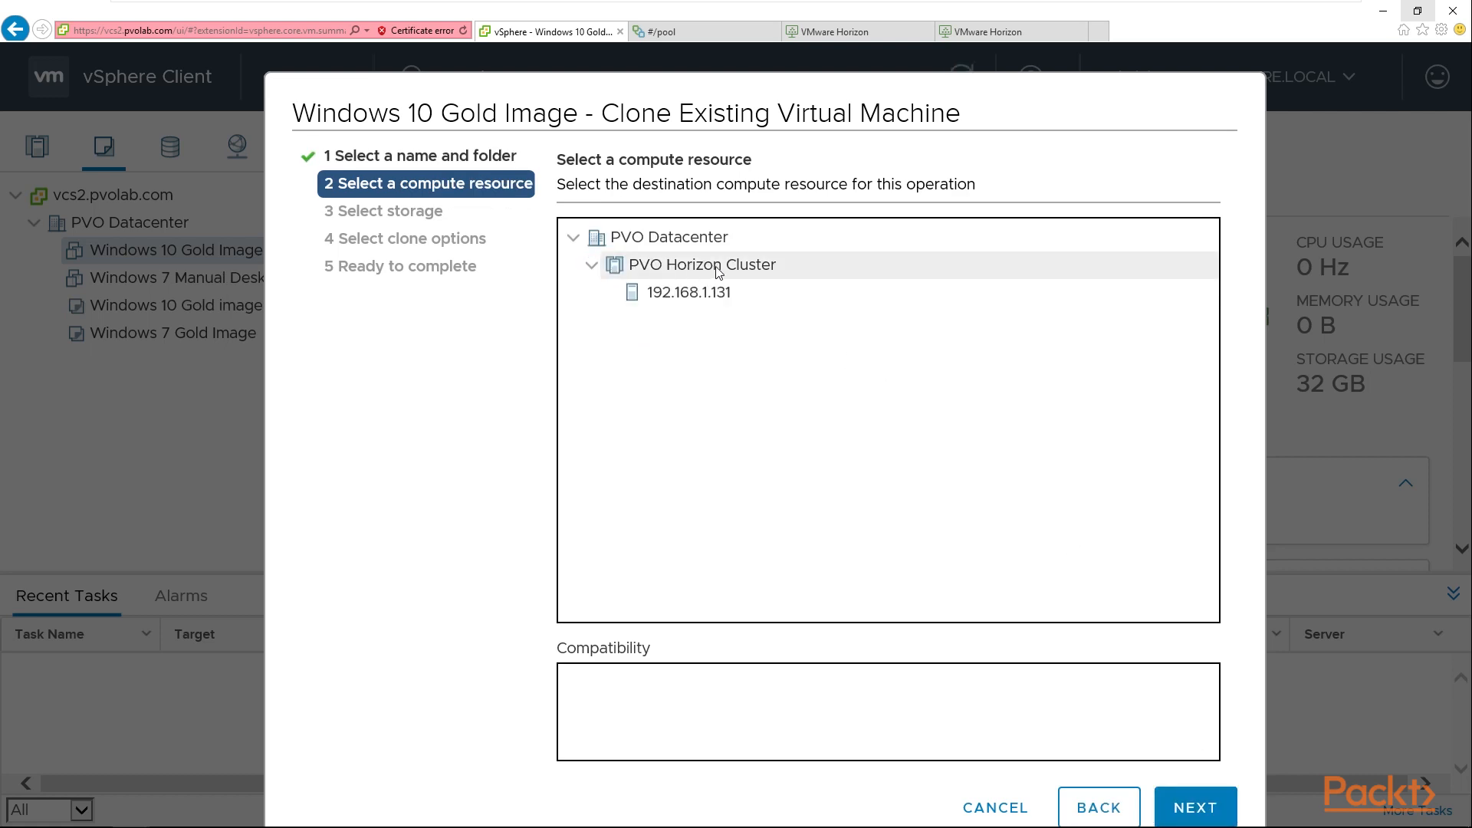
{"action": "left_click", "coordinate": [736, 306]}
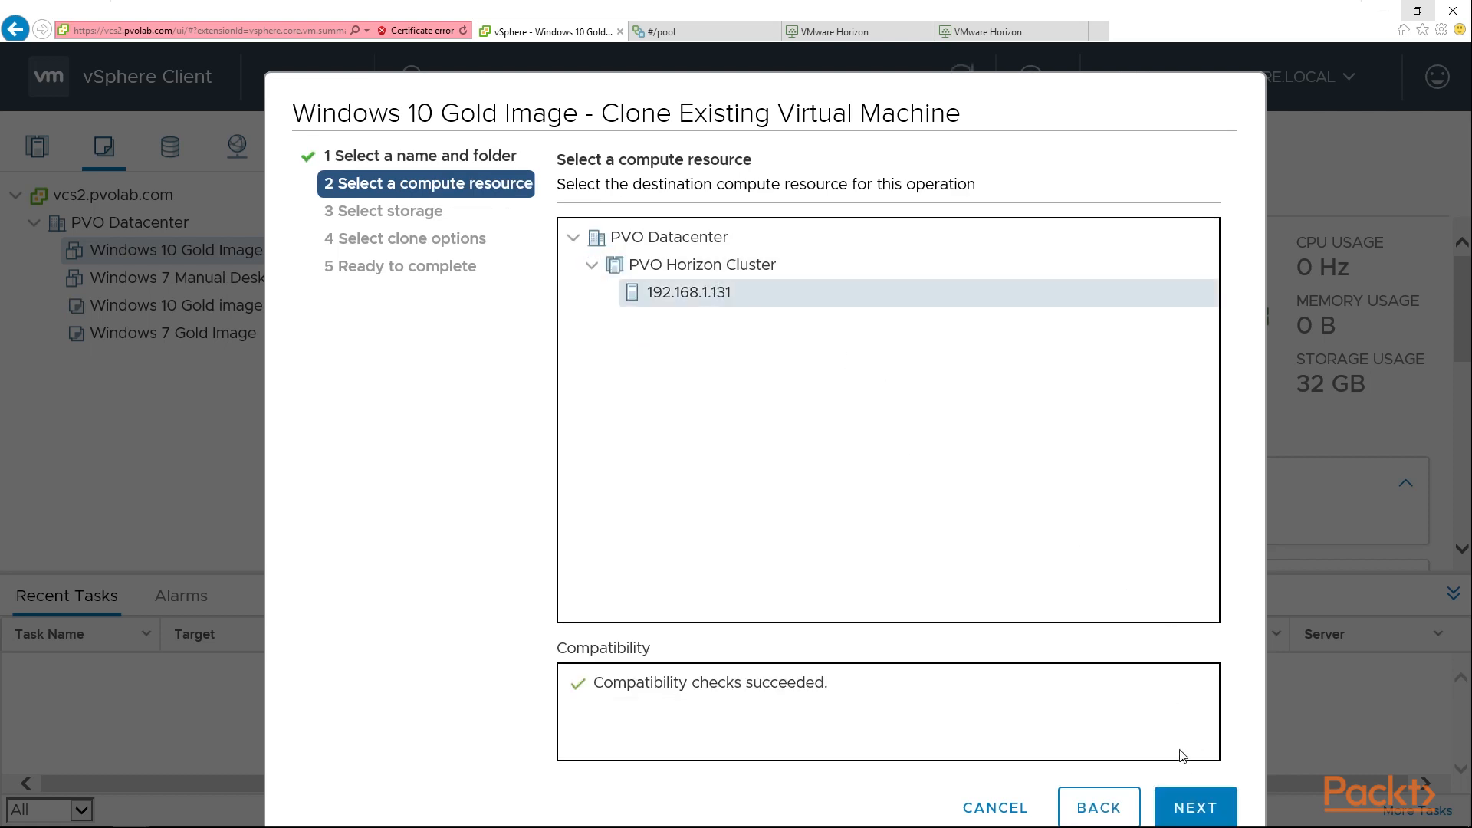
{"action": "left_click", "coordinate": [1194, 805]}
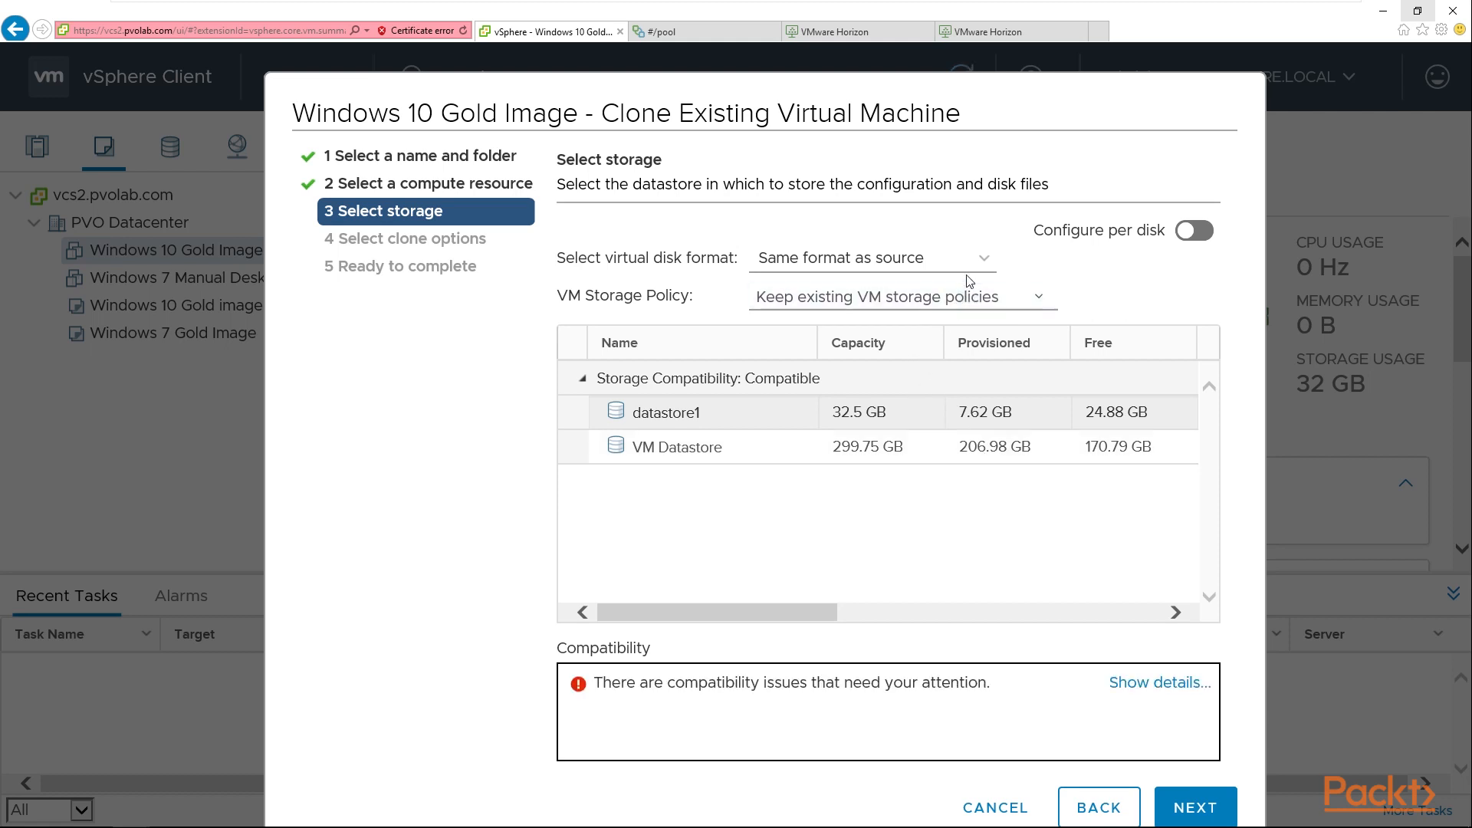
Try Thin Provision as the clone's virtual disk format and select VM Datastore as its storage
{"action": "left_click_drag", "start_coordinate": [559, 261], "coordinate": [742, 268]}
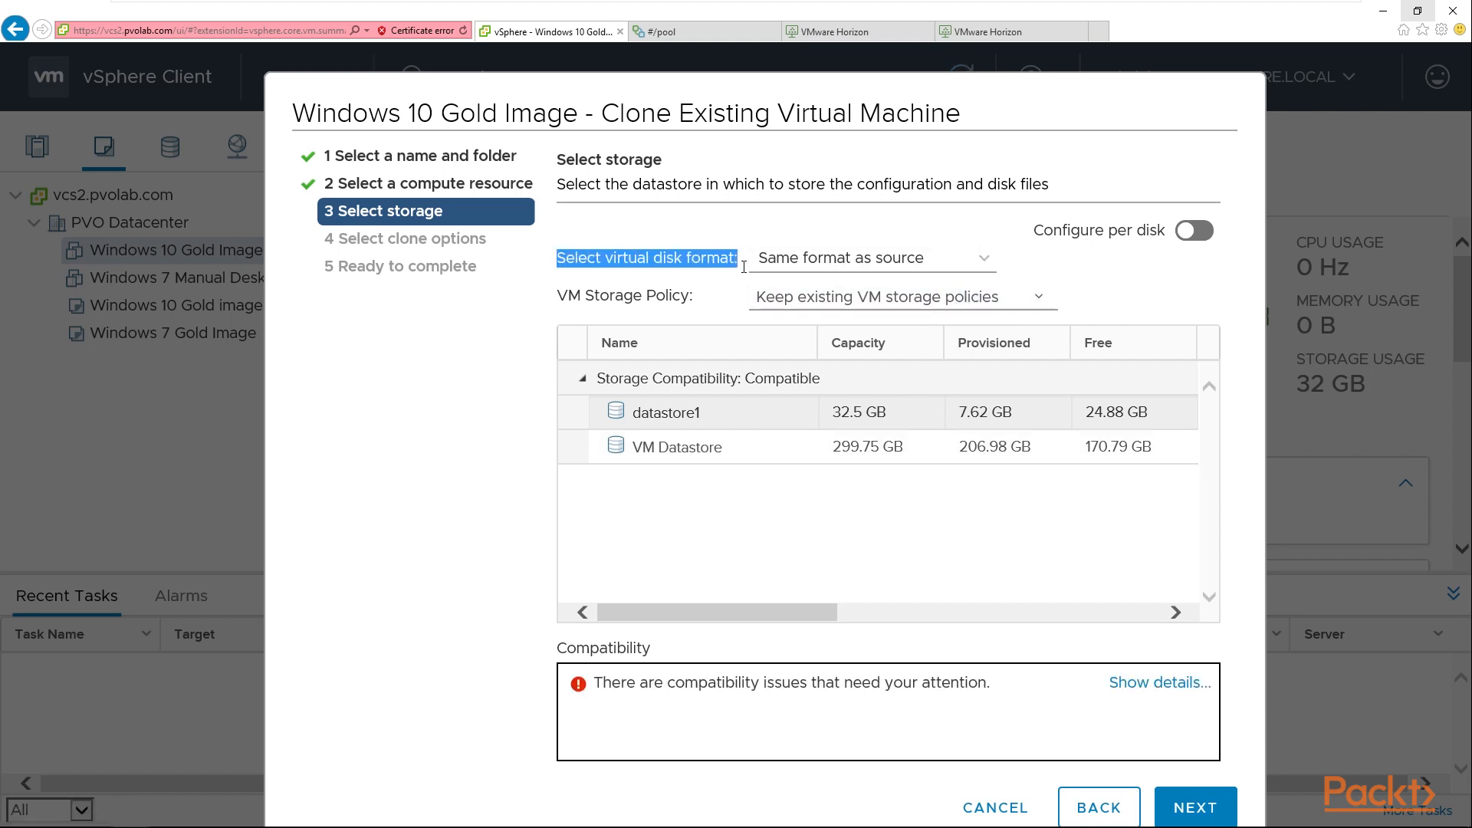
{"action": "left_click", "coordinate": [989, 270]}
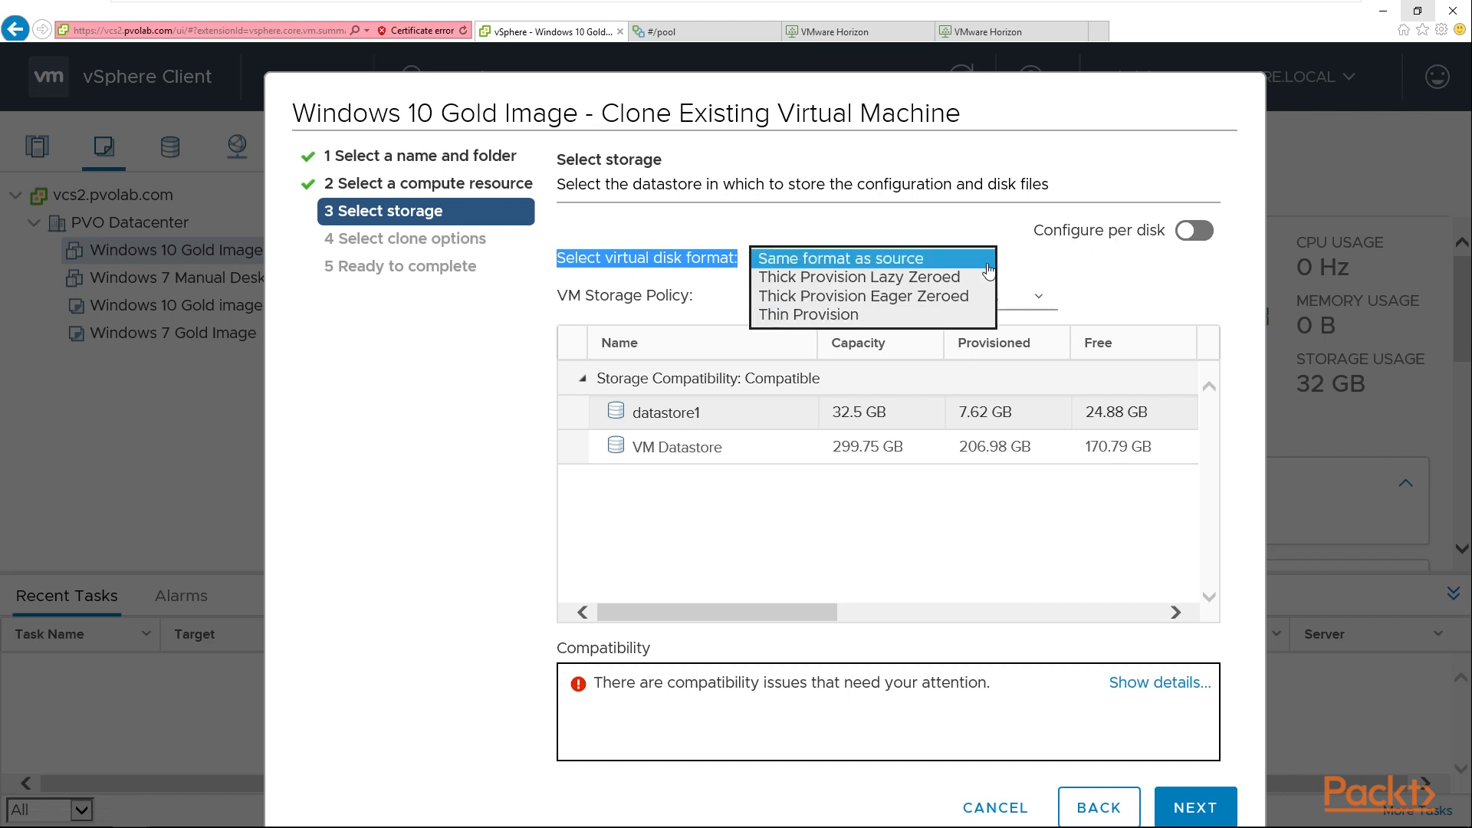
{"action": "left_click", "coordinate": [862, 318]}
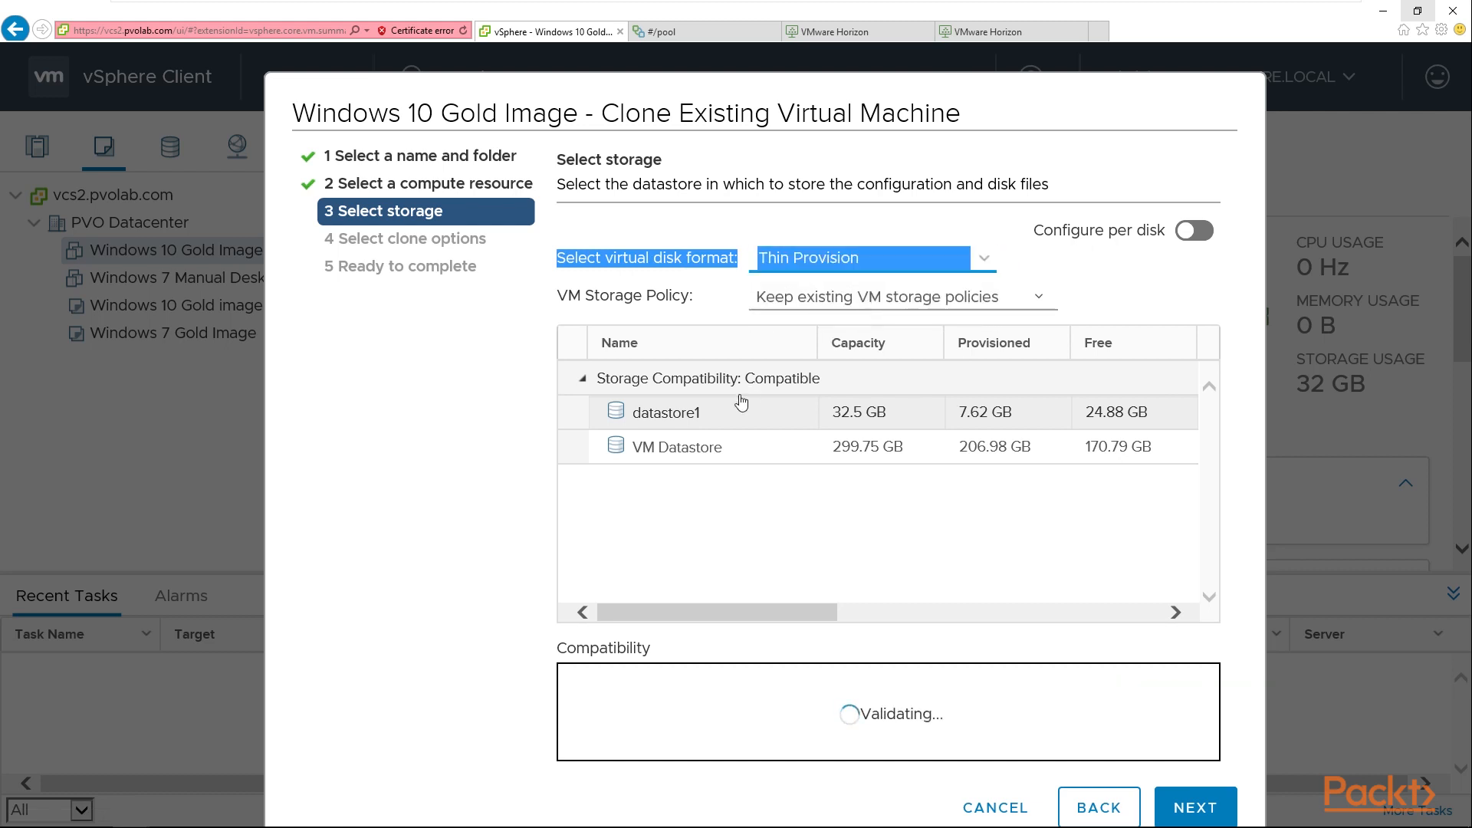
{"action": "left_click", "coordinate": [698, 454]}
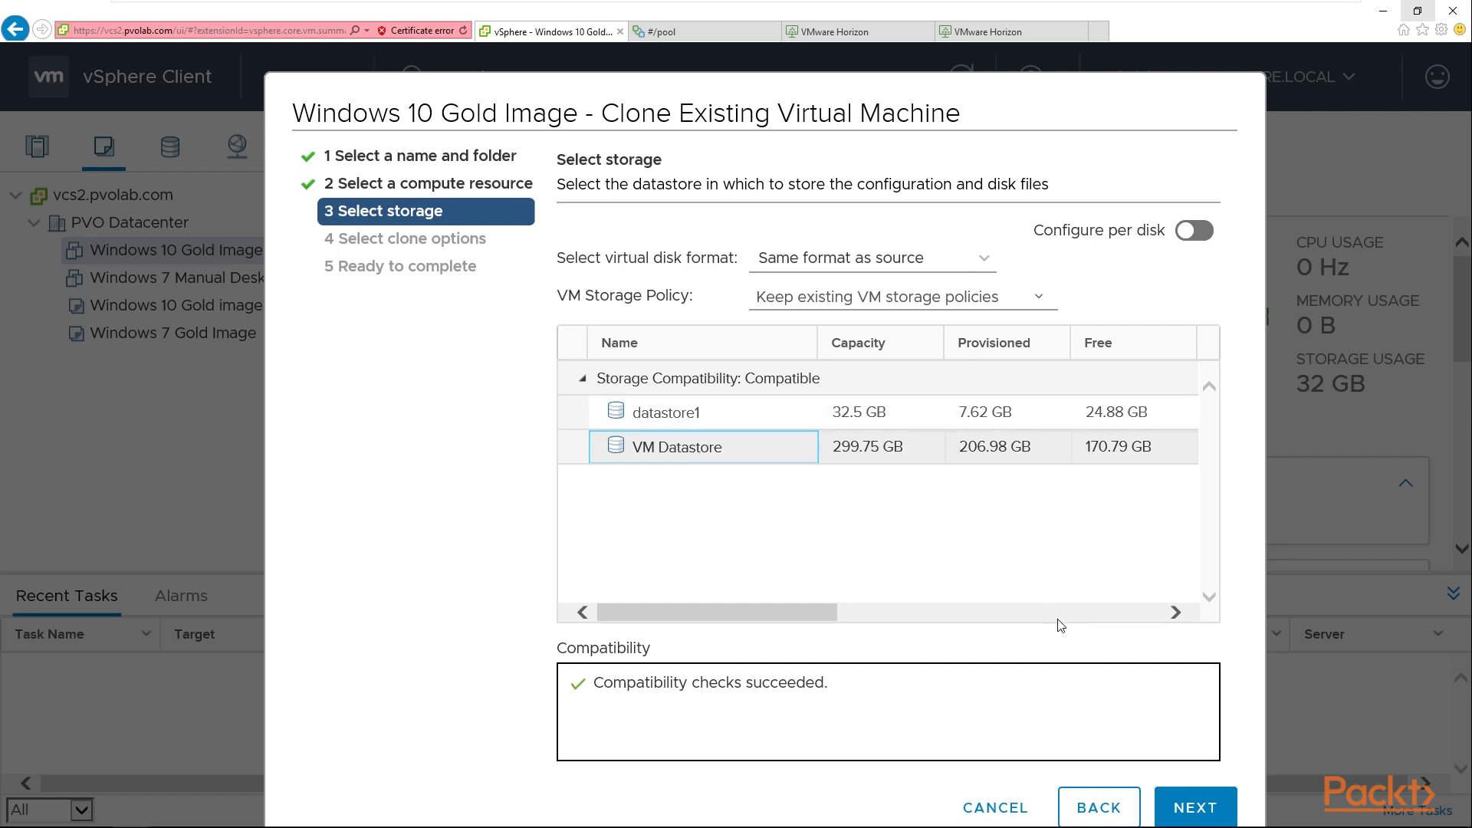
{"action": "left_click", "coordinate": [1203, 805]}
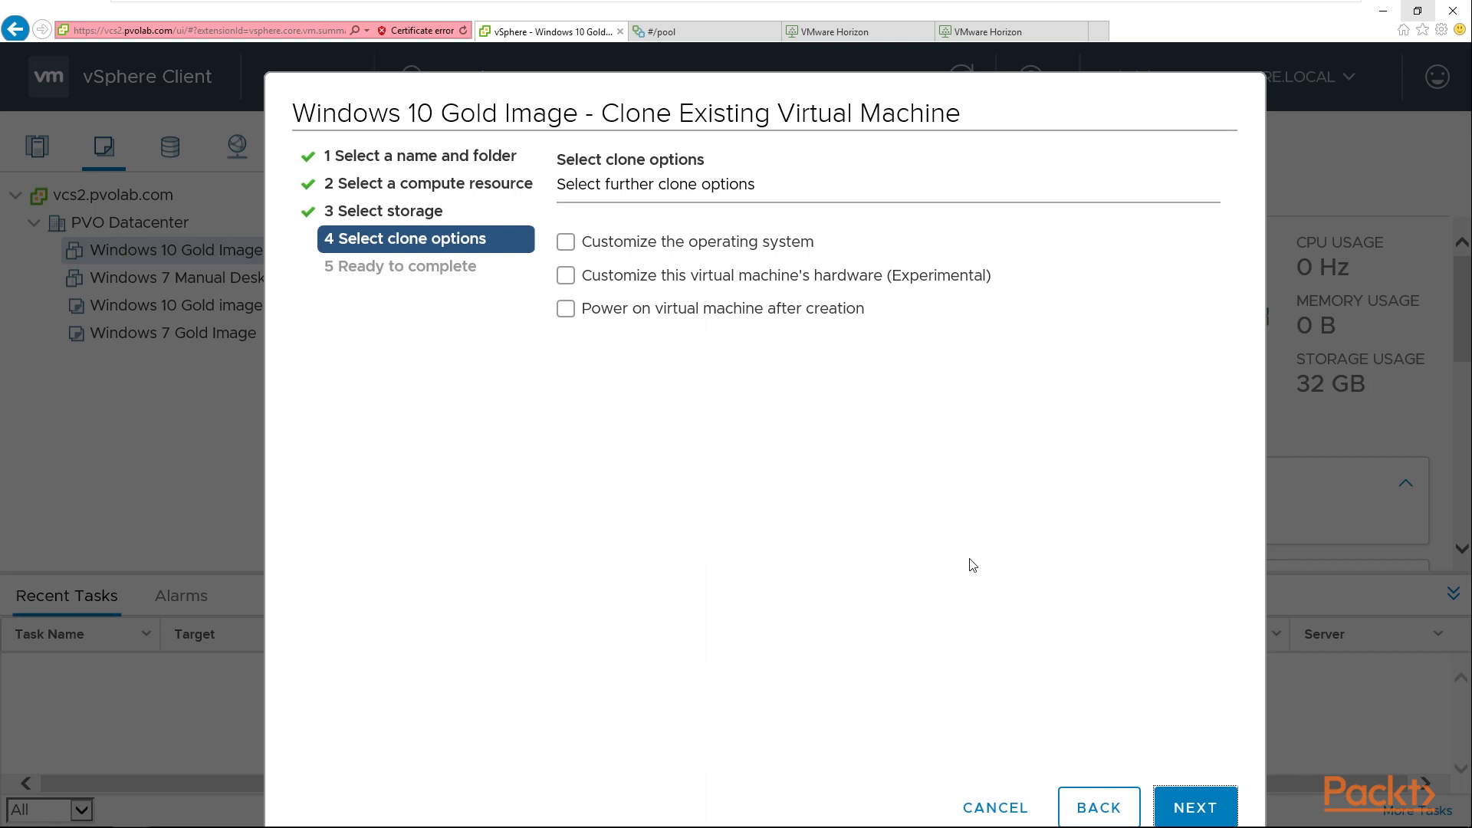
Try the operating system customization option, view its guest OS specification list, and return to turn the option off
{"action": "left_click", "coordinate": [566, 242]}
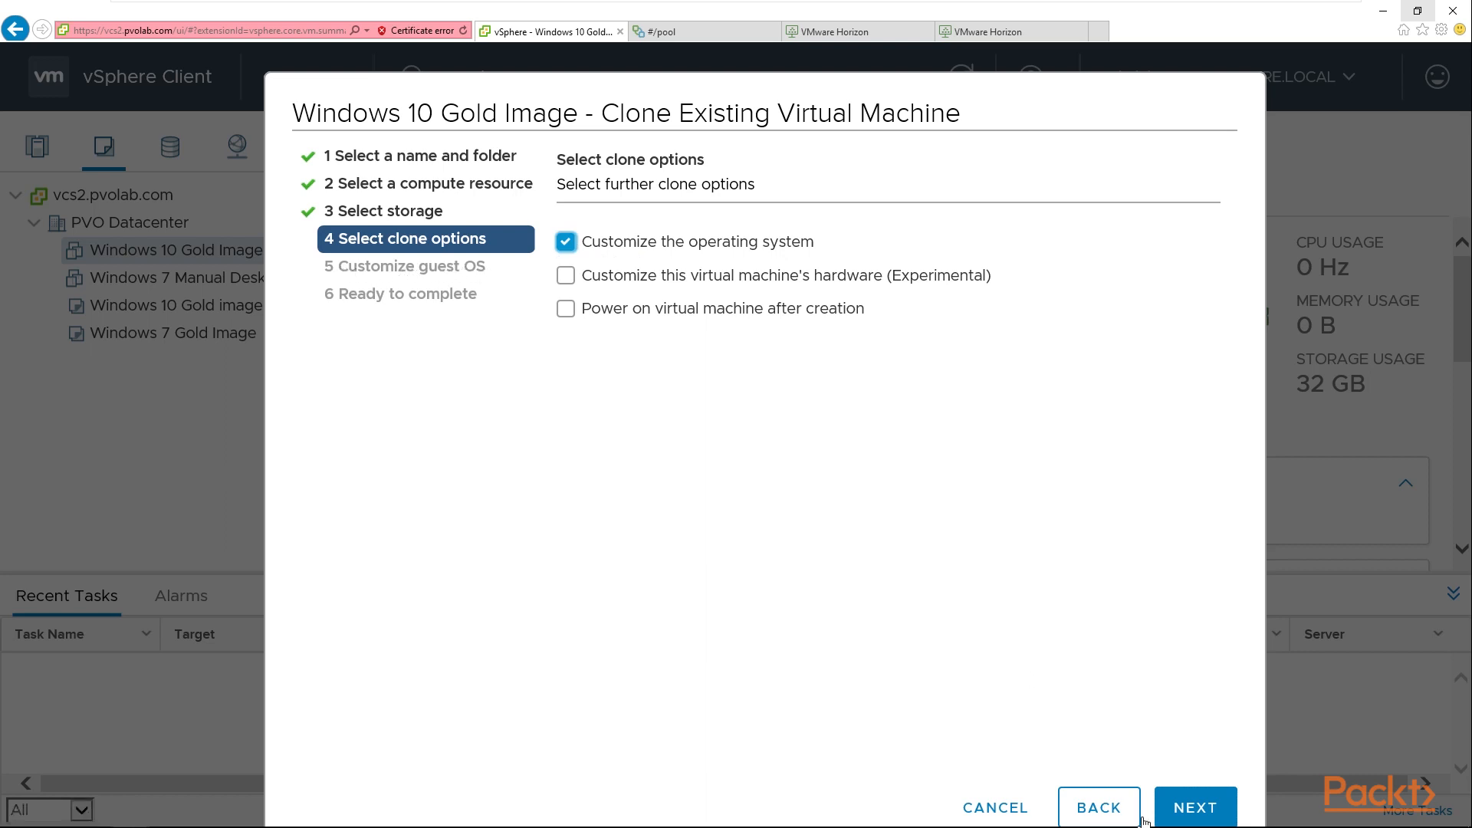
{"action": "left_click", "coordinate": [1200, 804]}
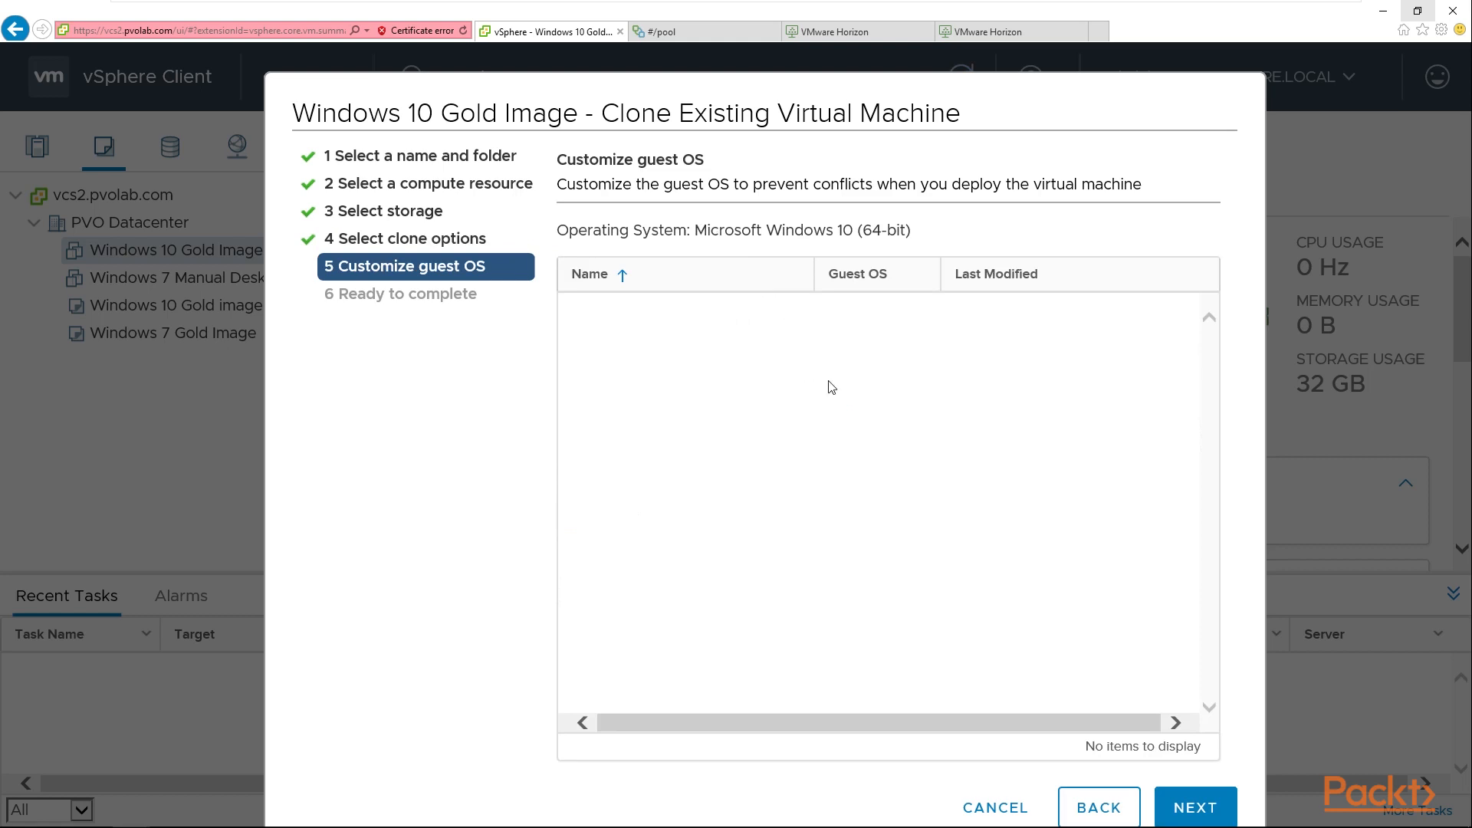
{"action": "left_click", "coordinate": [1098, 807]}
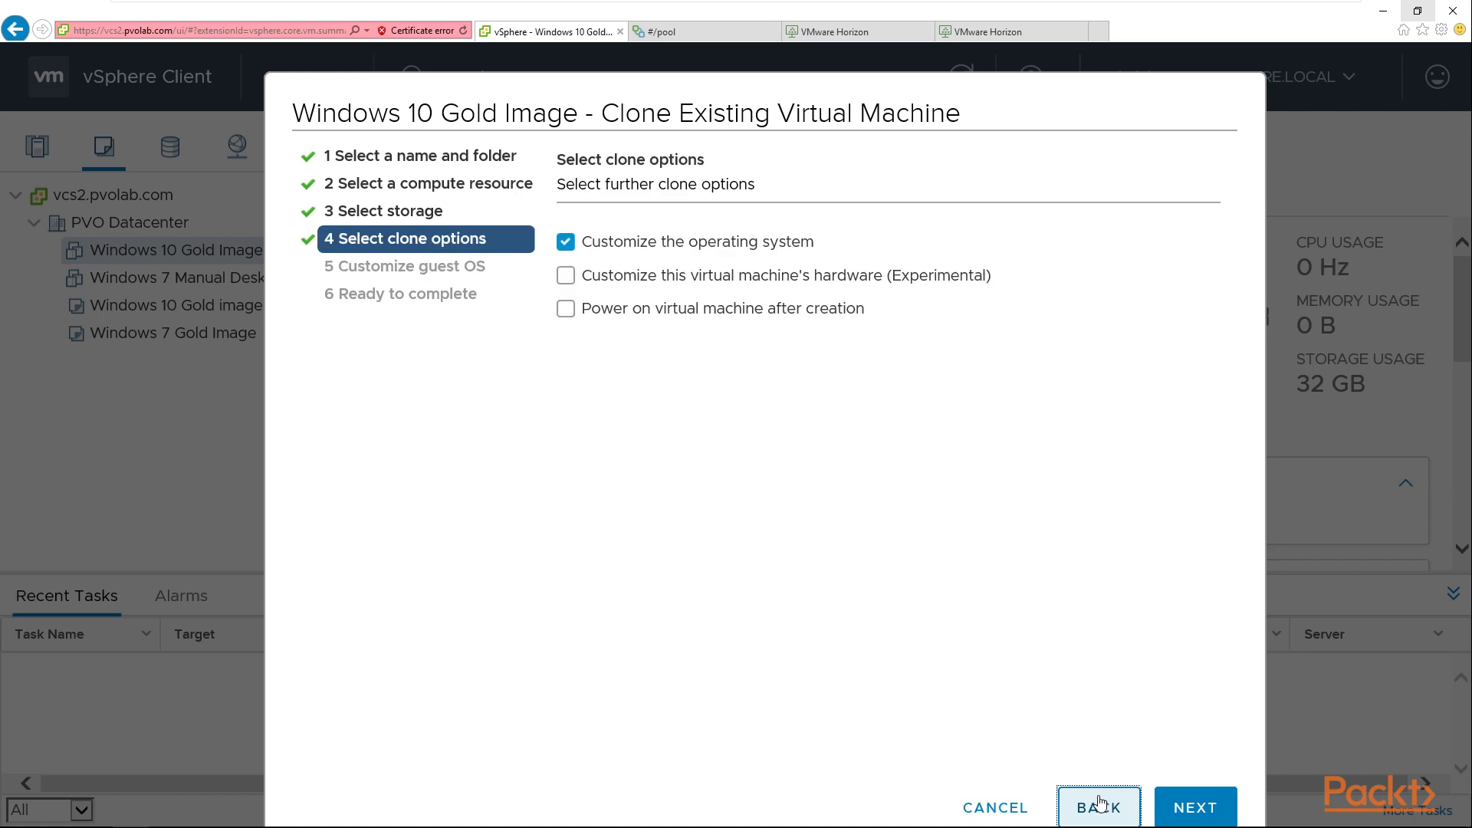
{"action": "left_click", "coordinate": [566, 244]}
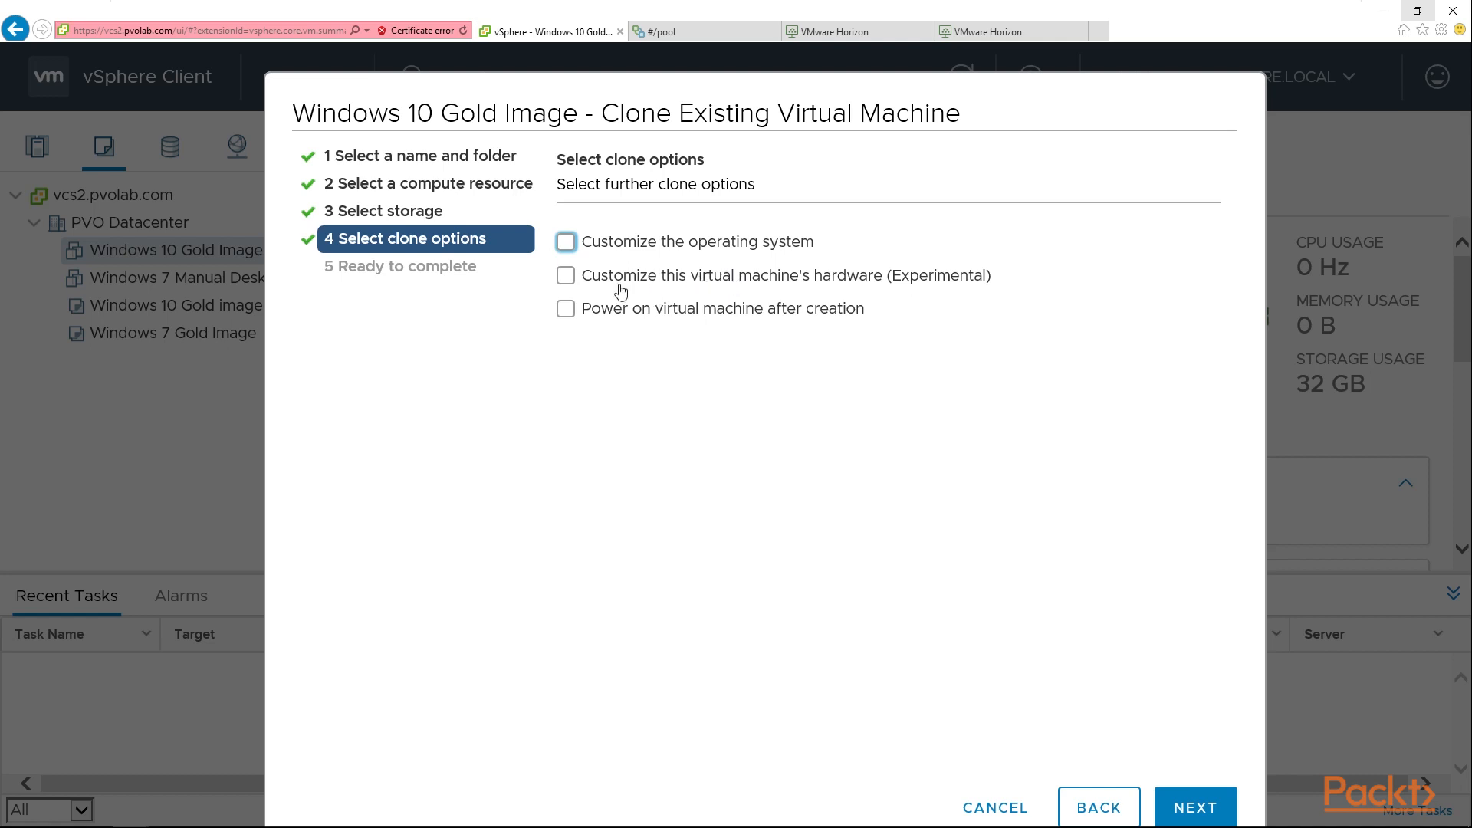
Try the virtual machine hardware customization option, inspect the CPU choices and hardware settings, and return to turn the option off
{"action": "left_click", "coordinate": [567, 278]}
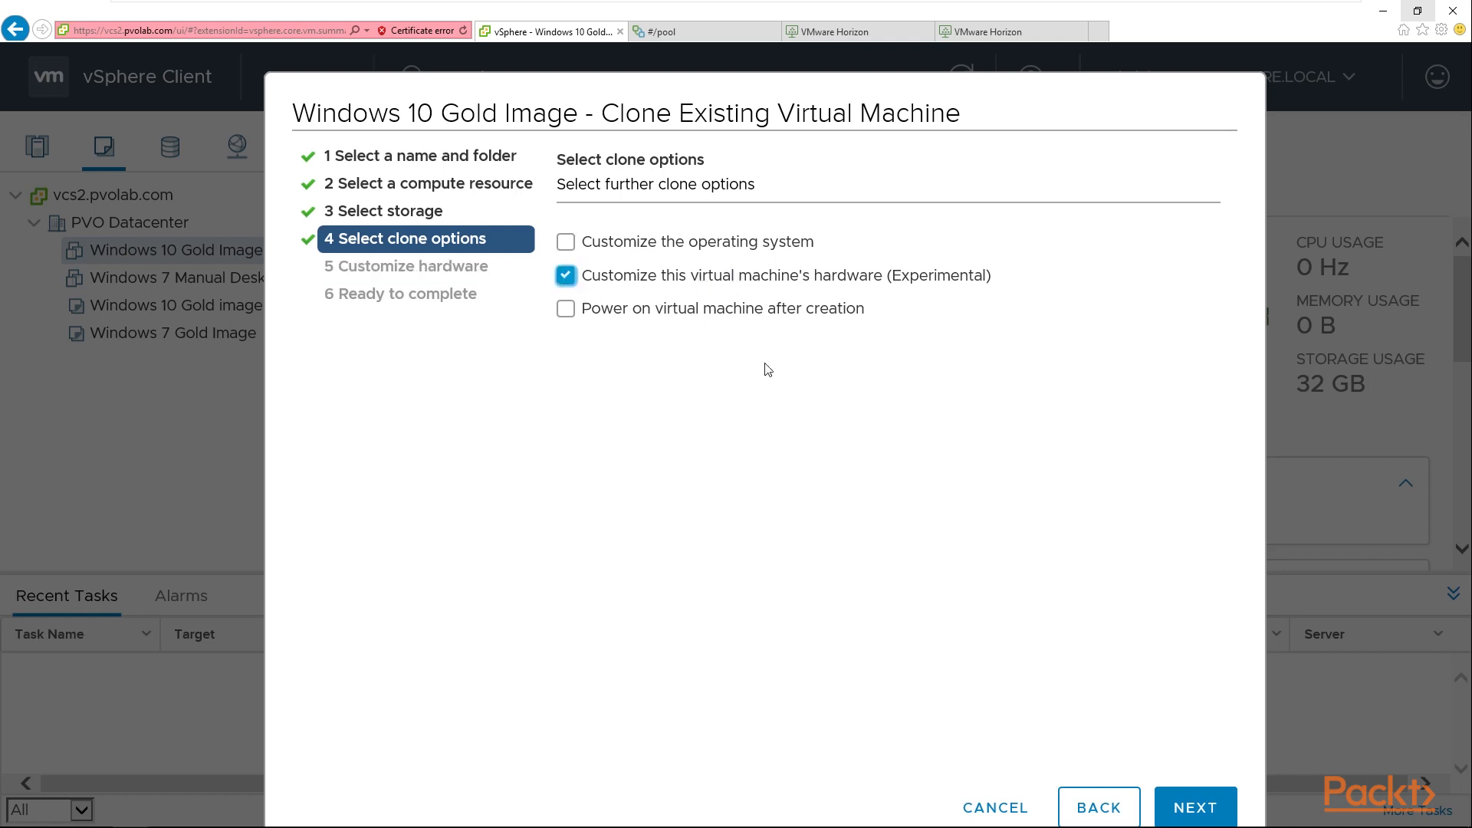
{"action": "left_click", "coordinate": [1204, 802]}
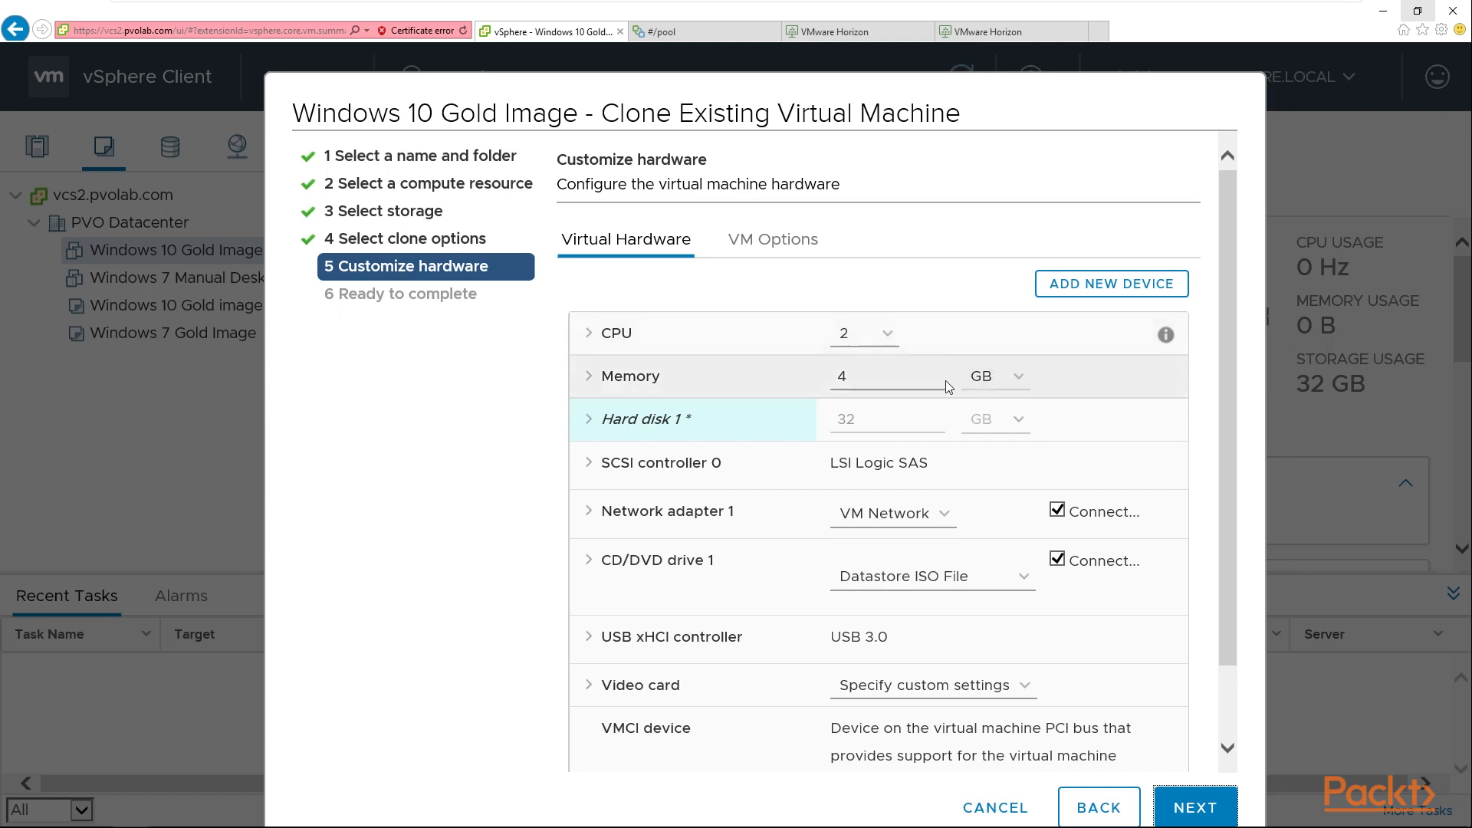
{"action": "left_click", "coordinate": [887, 336]}
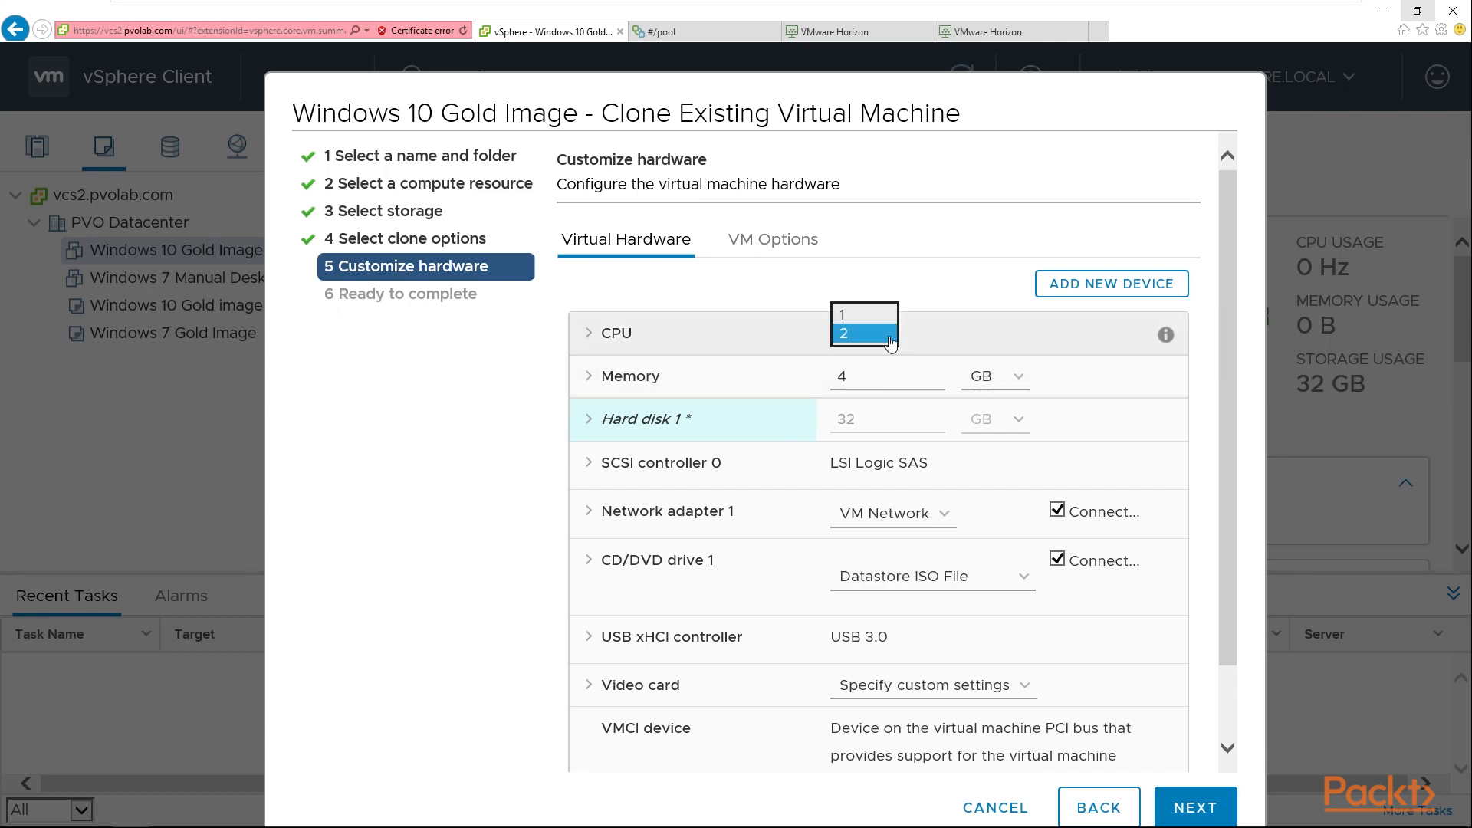
{"action": "left_click", "coordinate": [888, 335]}
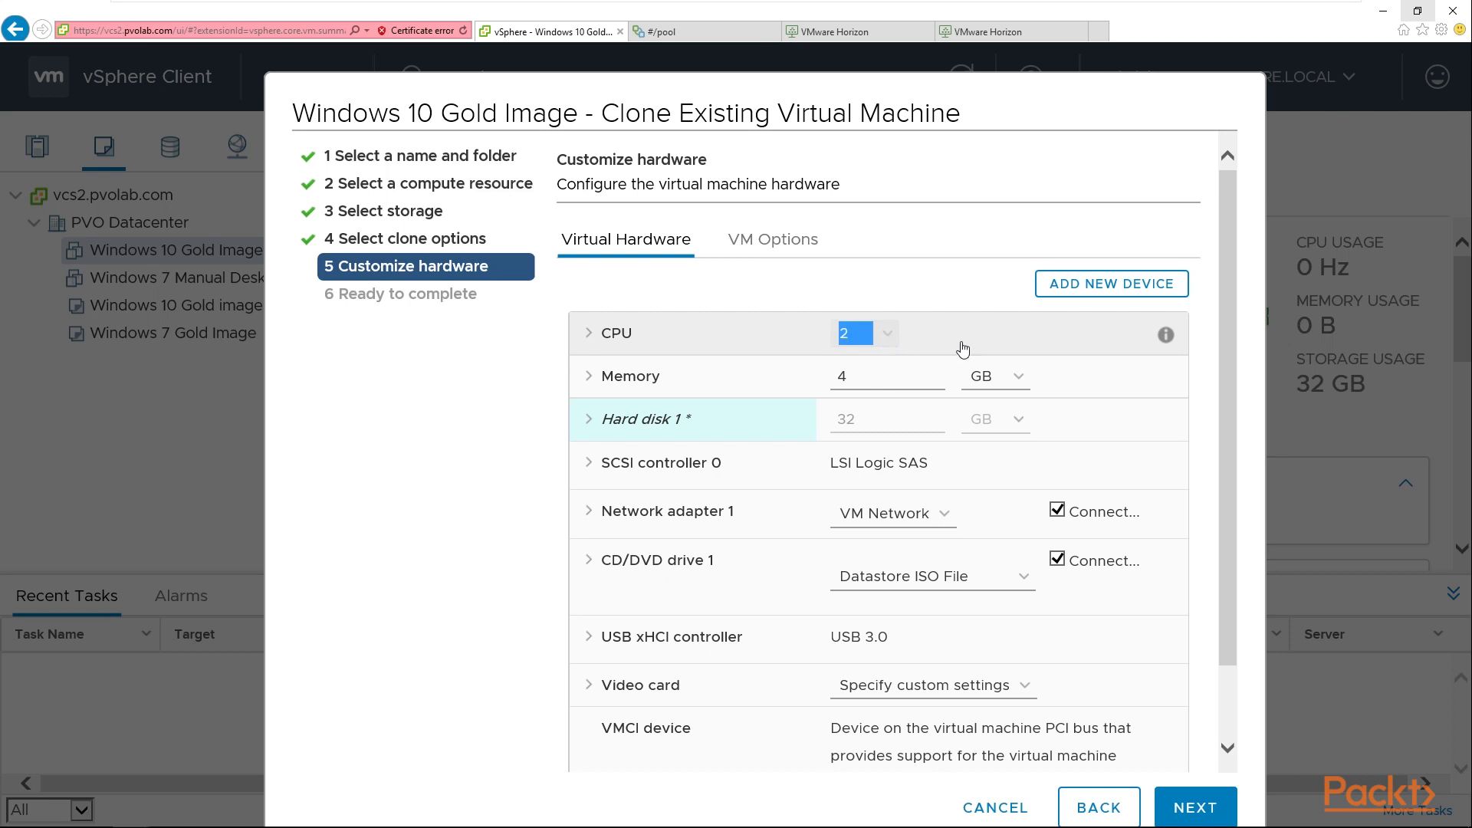
{"action": "scroll", "coordinate": [1027, 537], "scroll_direction": "down", "scroll_amount": 2}
{"action": "scroll", "coordinate": [1032, 546], "scroll_direction": "up", "scroll_amount": 2}
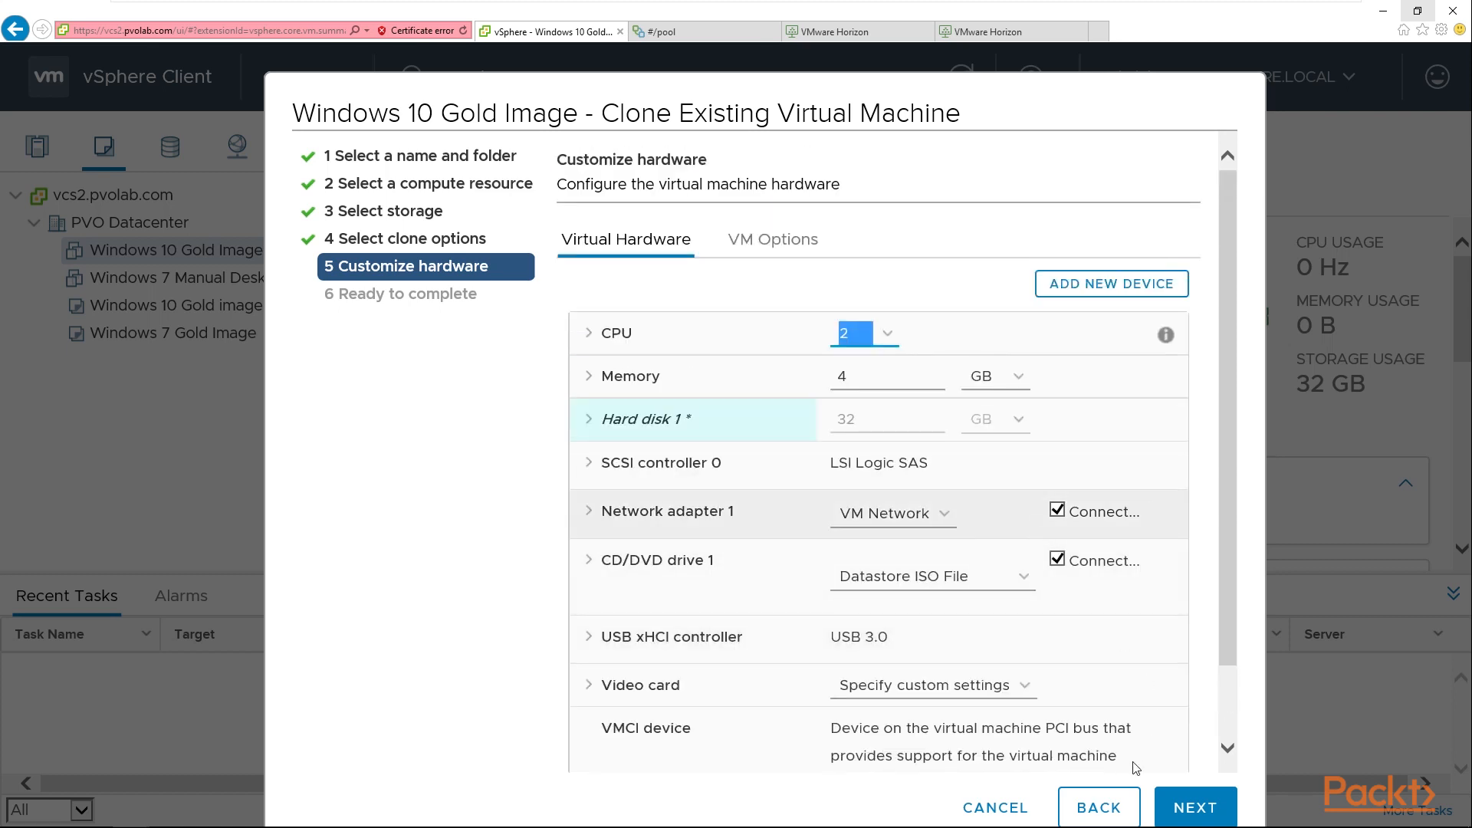
{"action": "left_click", "coordinate": [1114, 806]}
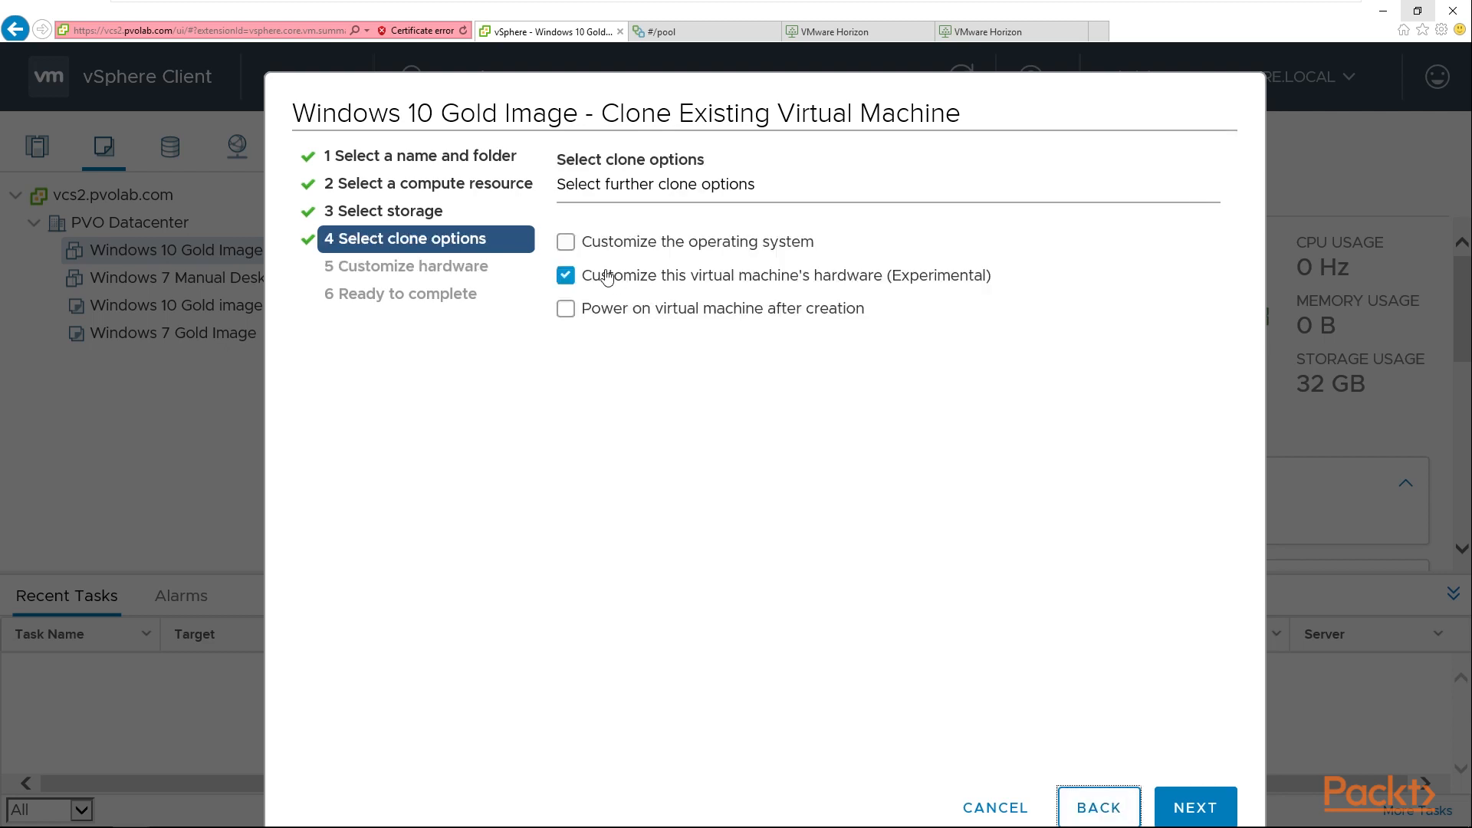
{"action": "left_click", "coordinate": [566, 278]}
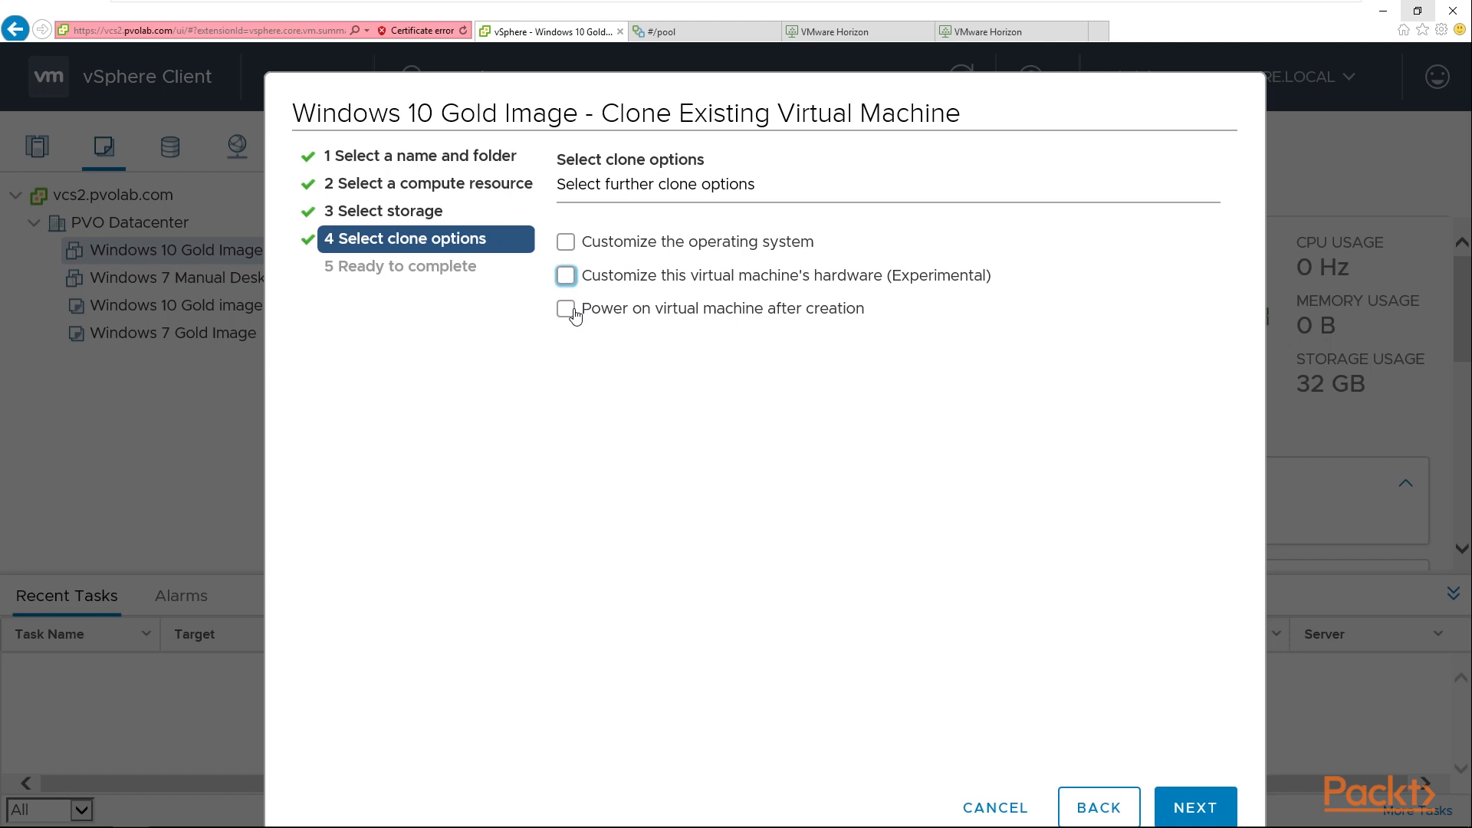
Leave power-on after creation disabled and proceed to the clone's final review without any customization
{"action": "left_click", "coordinate": [575, 316]}
{"action": "left_click", "coordinate": [575, 316]}
{"action": "left_click", "coordinate": [763, 414]}
{"action": "left_click", "coordinate": [1211, 811]}
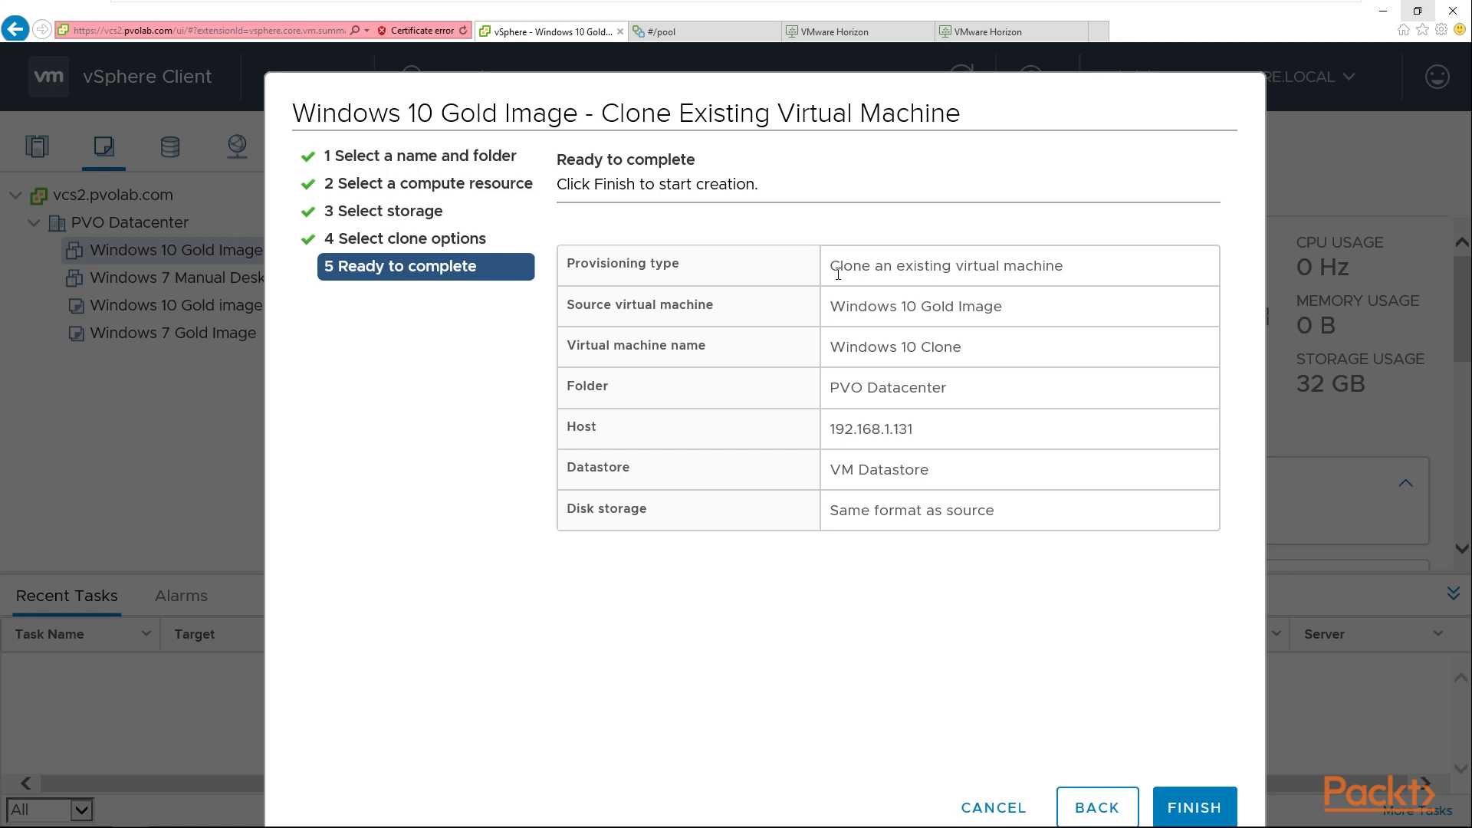
Review the virtual machine clone settings and start its creation, then select Windows 10 Clone in the inventory
{"action": "left_click_drag", "start_coordinate": [833, 271], "coordinate": [1083, 278]}
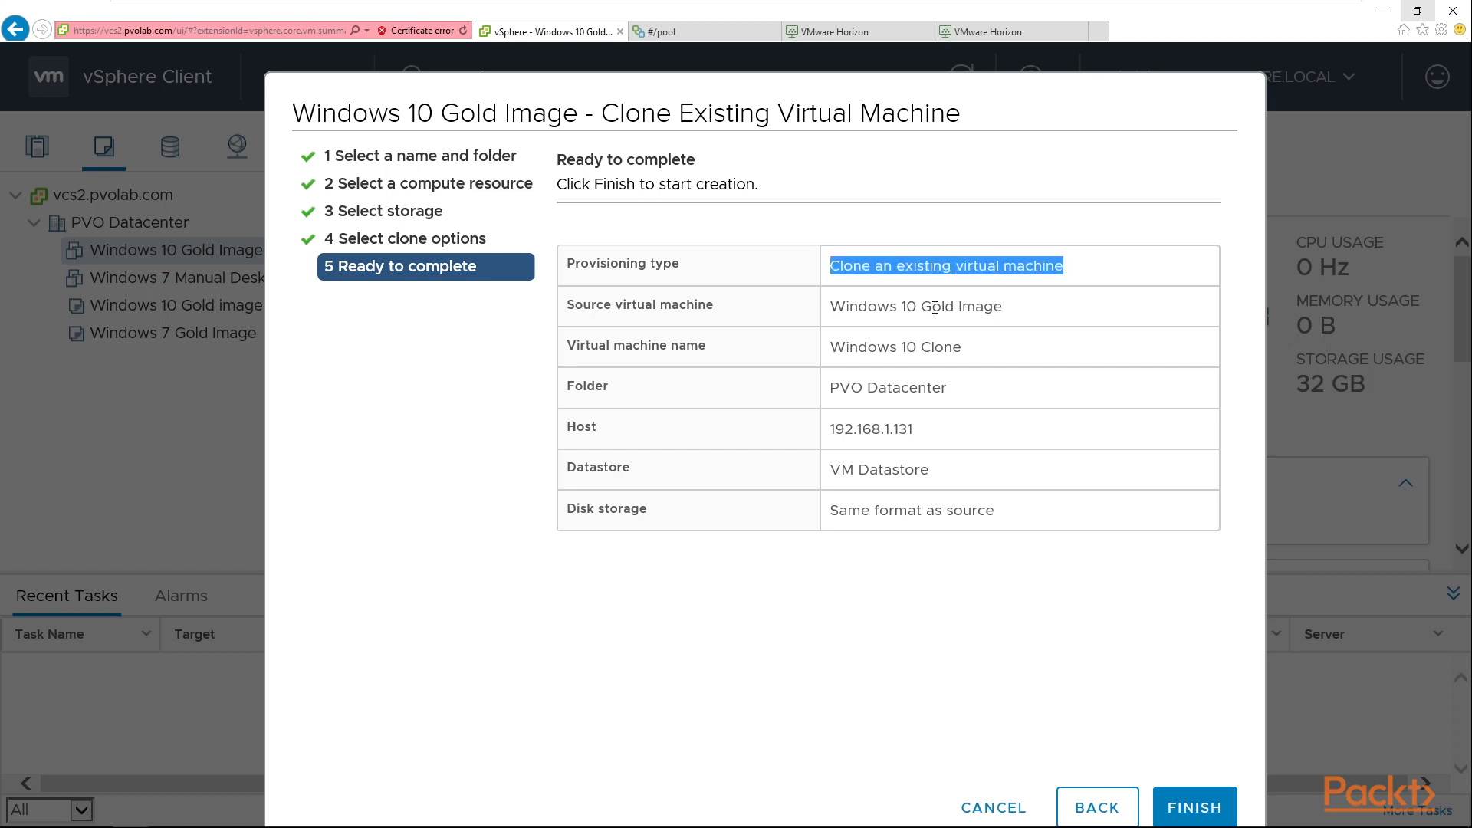
{"action": "mouse_move", "coordinate": [832, 308]}
{"action": "left_mouse_down"}
{"action": "mouse_move", "coordinate": [995, 316]}
{"action": "mouse_move", "coordinate": [883, 347]}
{"action": "left_mouse_up"}
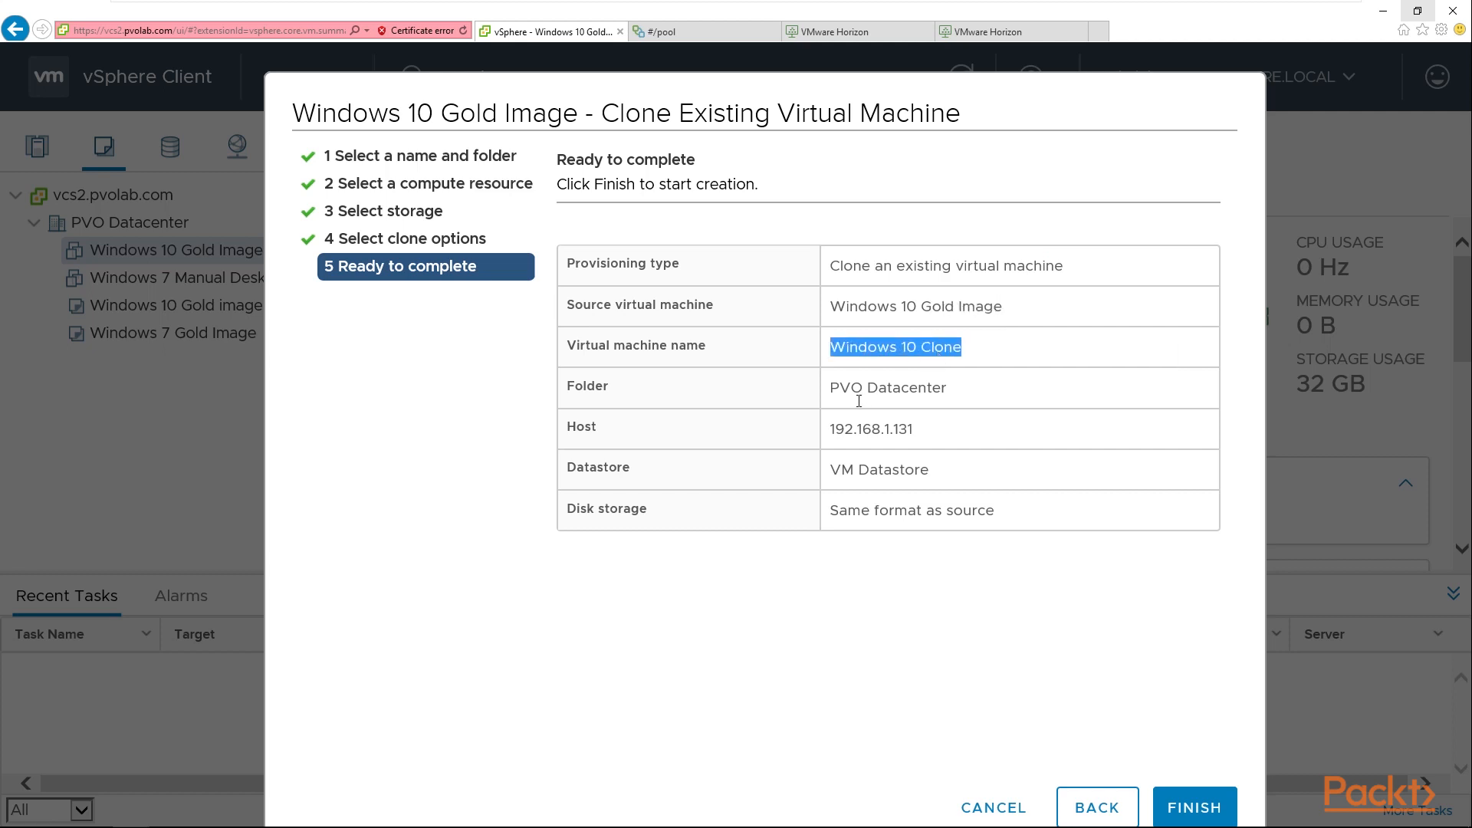
{"action": "left_click_drag", "start_coordinate": [832, 389], "coordinate": [997, 388]}
{"action": "left_click_drag", "start_coordinate": [895, 434], "coordinate": [945, 433]}
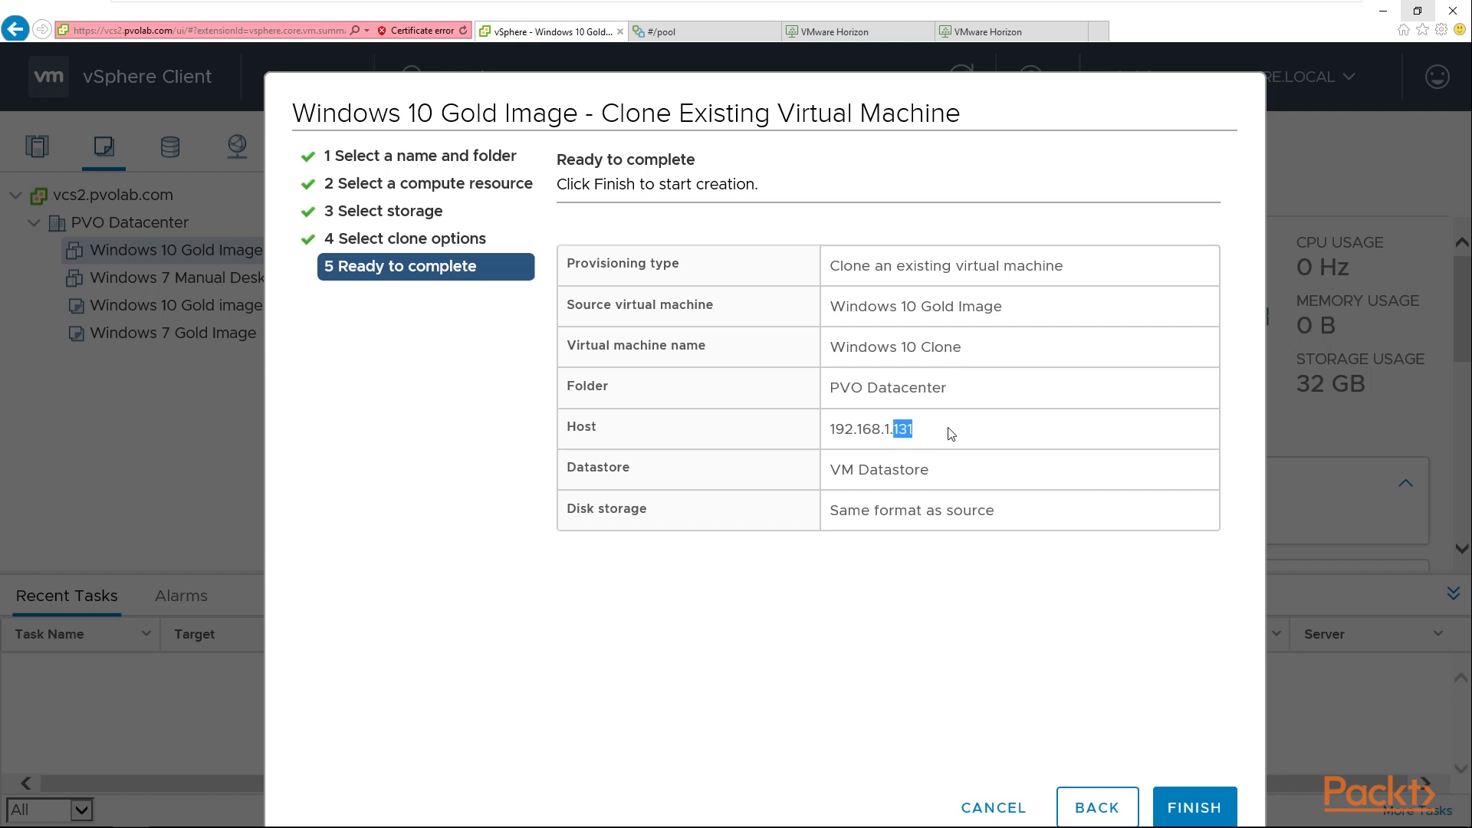
{"action": "left_click_drag", "start_coordinate": [842, 471], "coordinate": [858, 471]}
{"action": "left_click", "coordinate": [1200, 805]}
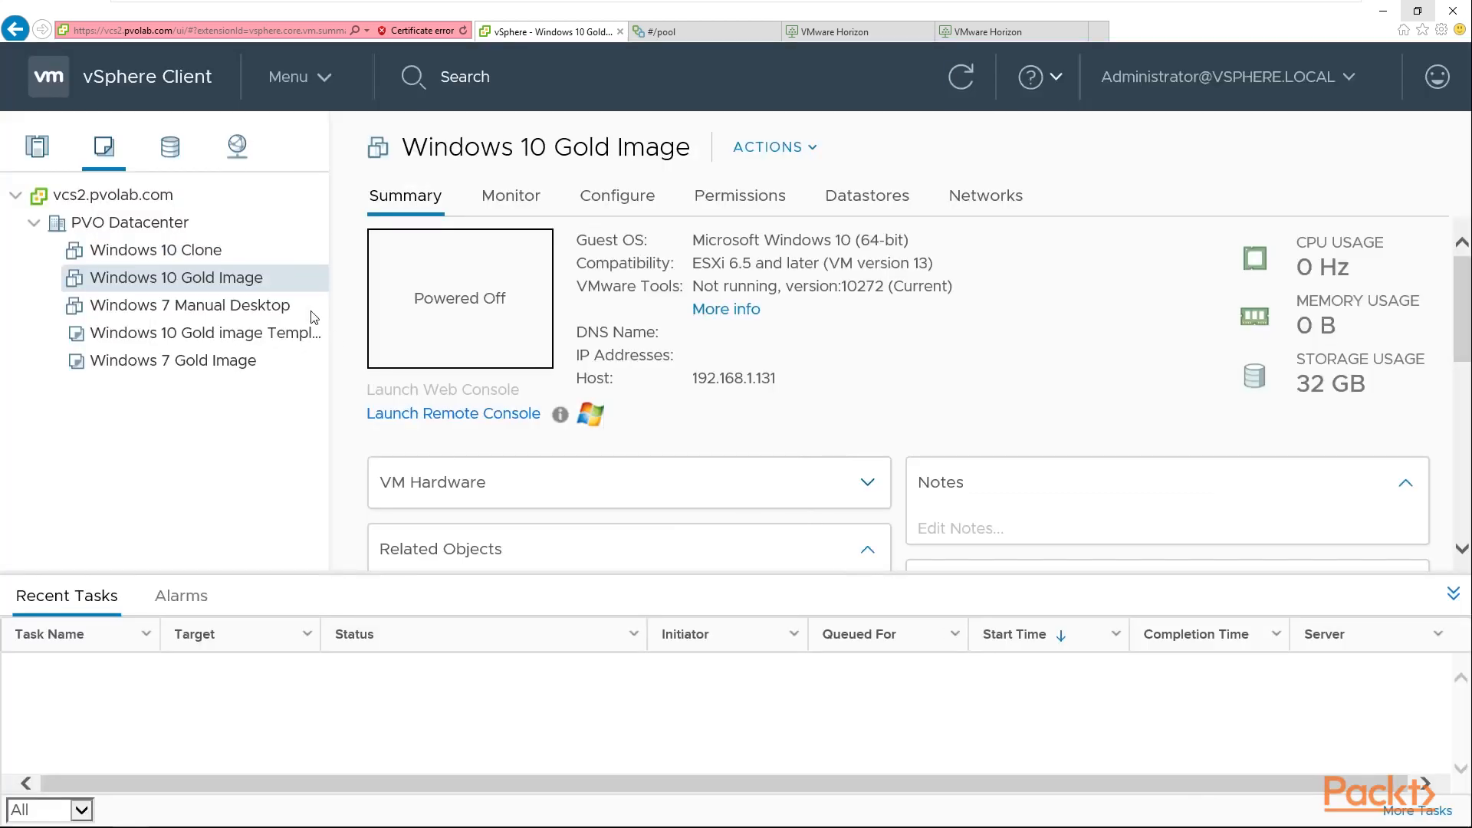
{"action": "left_click", "coordinate": [211, 307]}
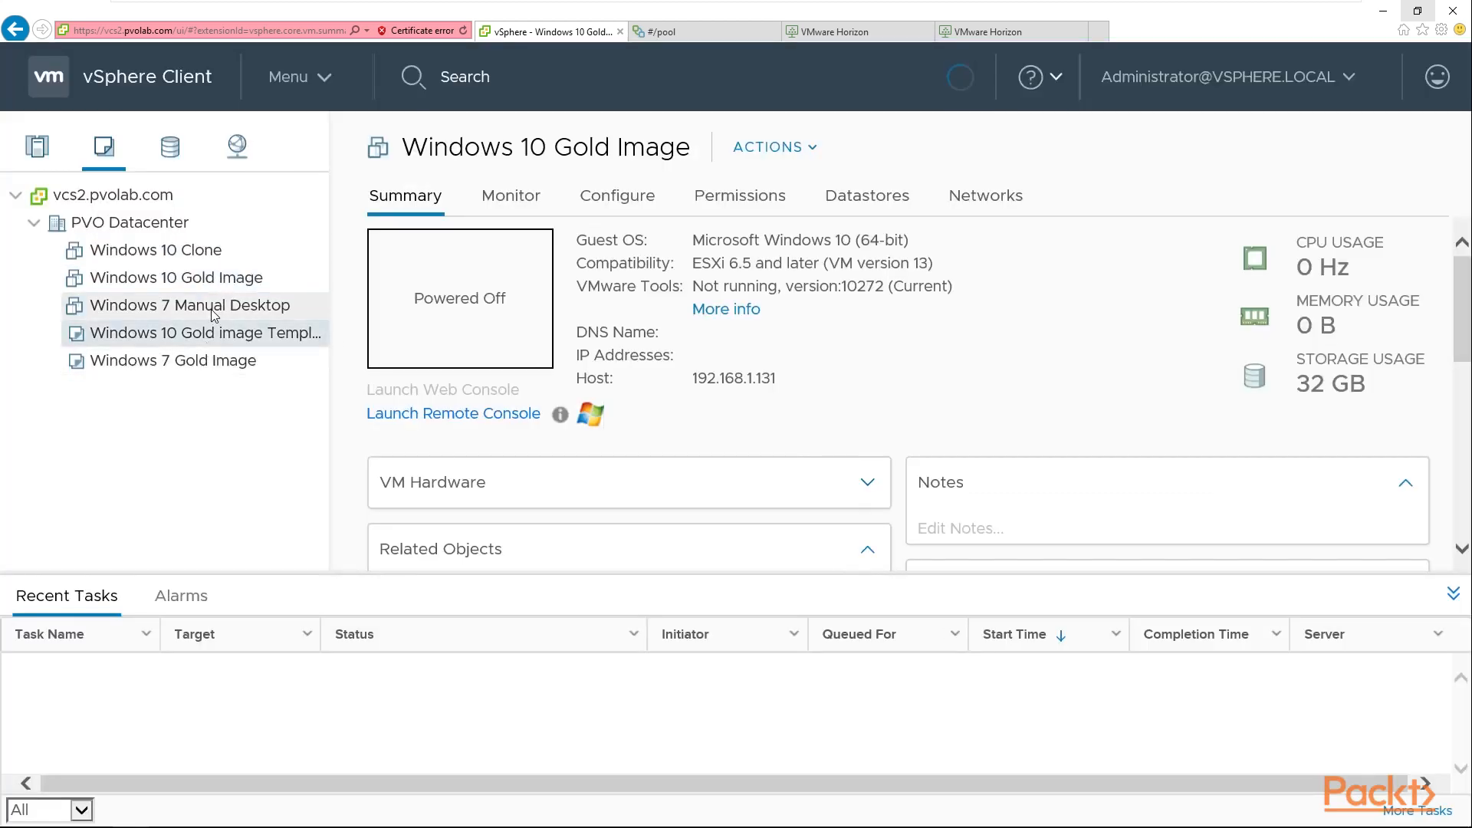
{"action": "left_click", "coordinate": [195, 259]}
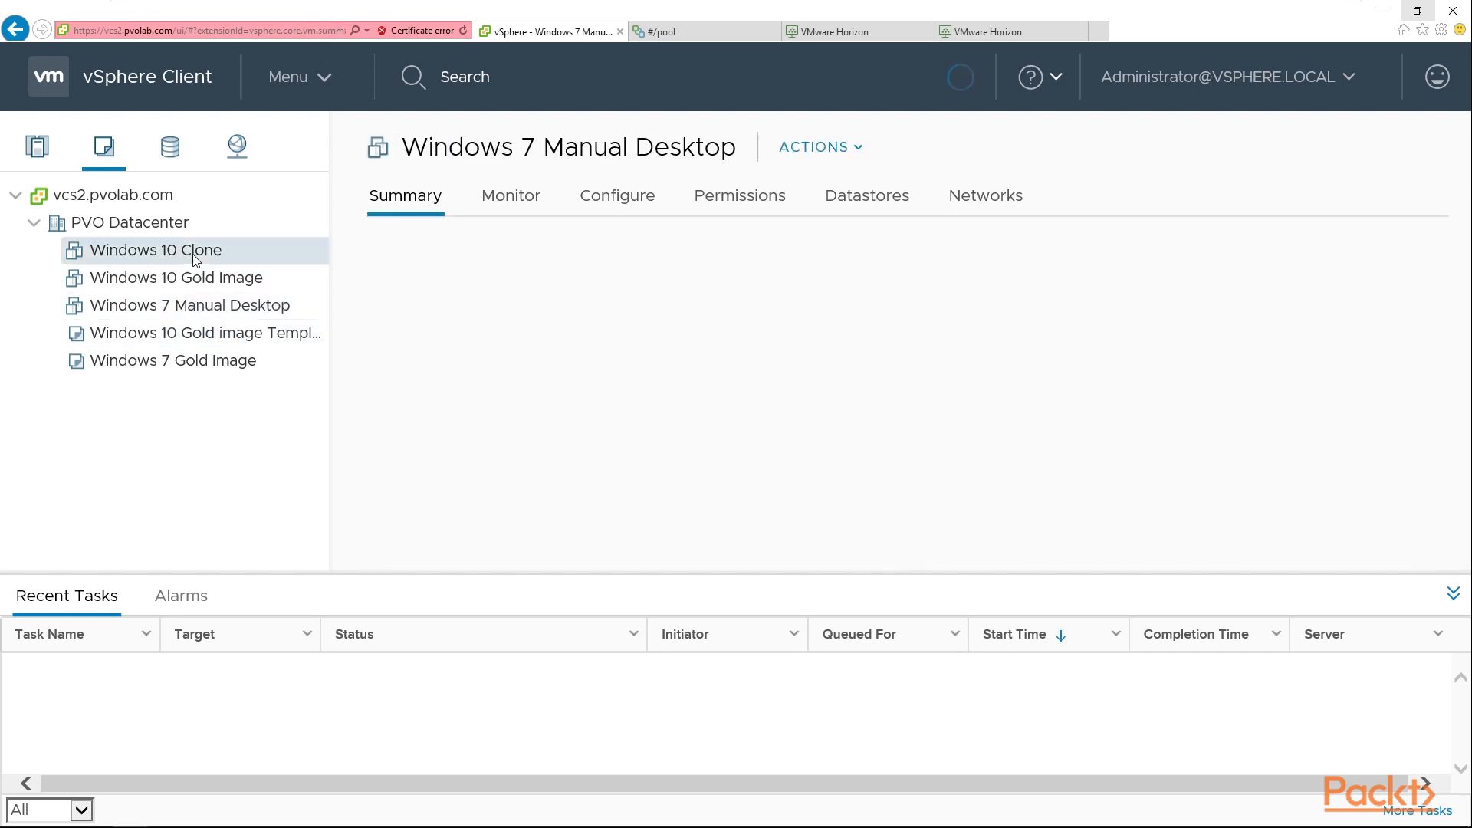